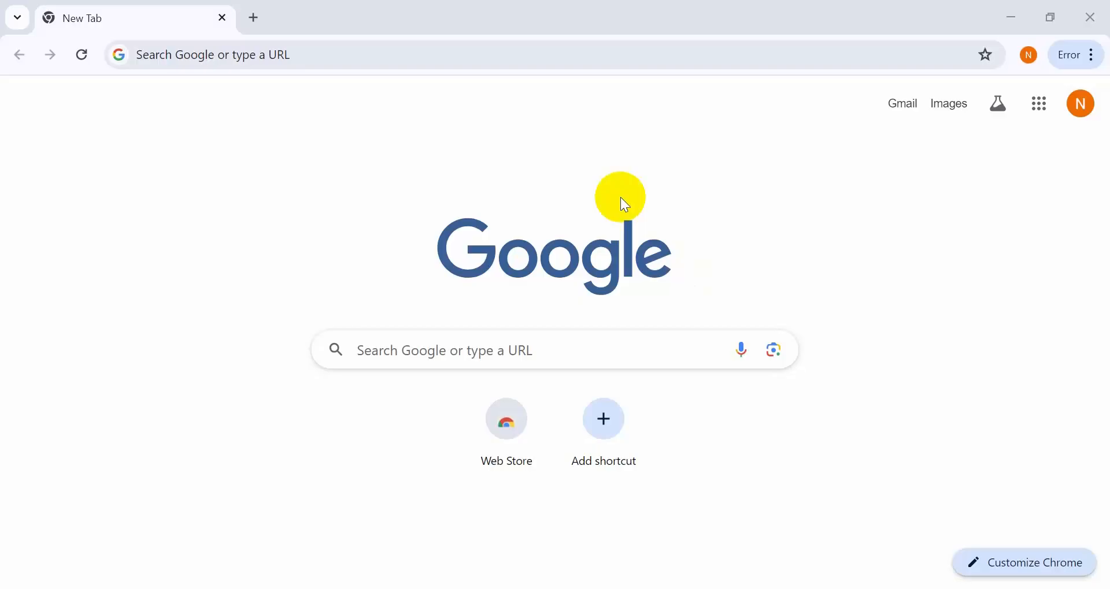
# - Search Google for freelancer and open the sponsored Freelancer website result
pyautogui.click(194, 57)
pyautogui.write('freelancer')
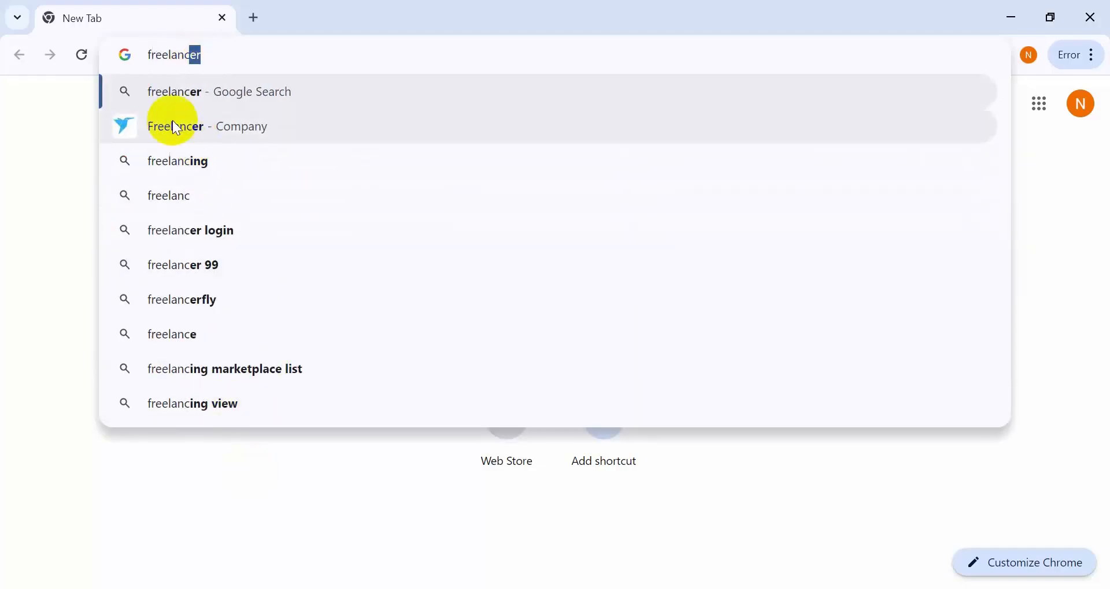
pyautogui.click(200, 124)
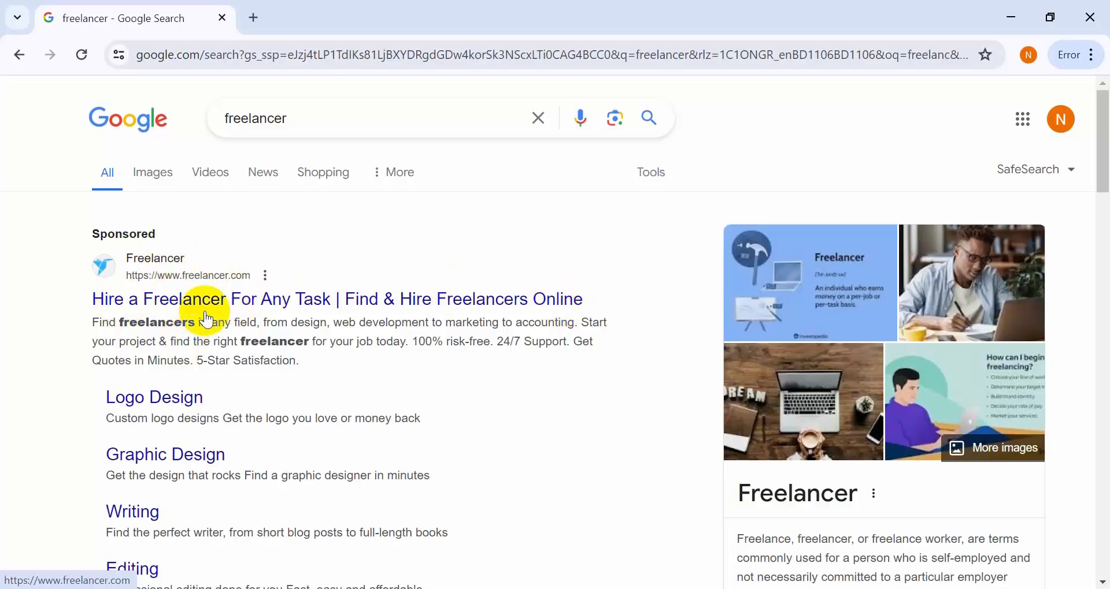
pyautogui.click(167, 301)
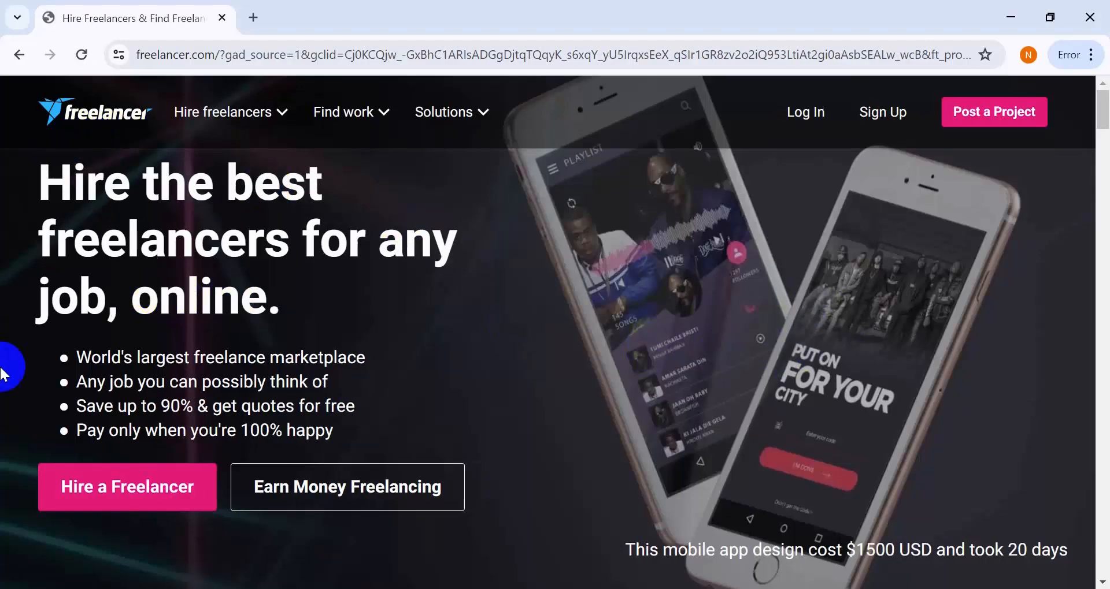
# - Look through the Freelancer homepage, from its showcase projects and AI section down to the footer links
pyautogui.scroll(-2, 732, 486)
pyautogui.scroll(-10, 732, 456)
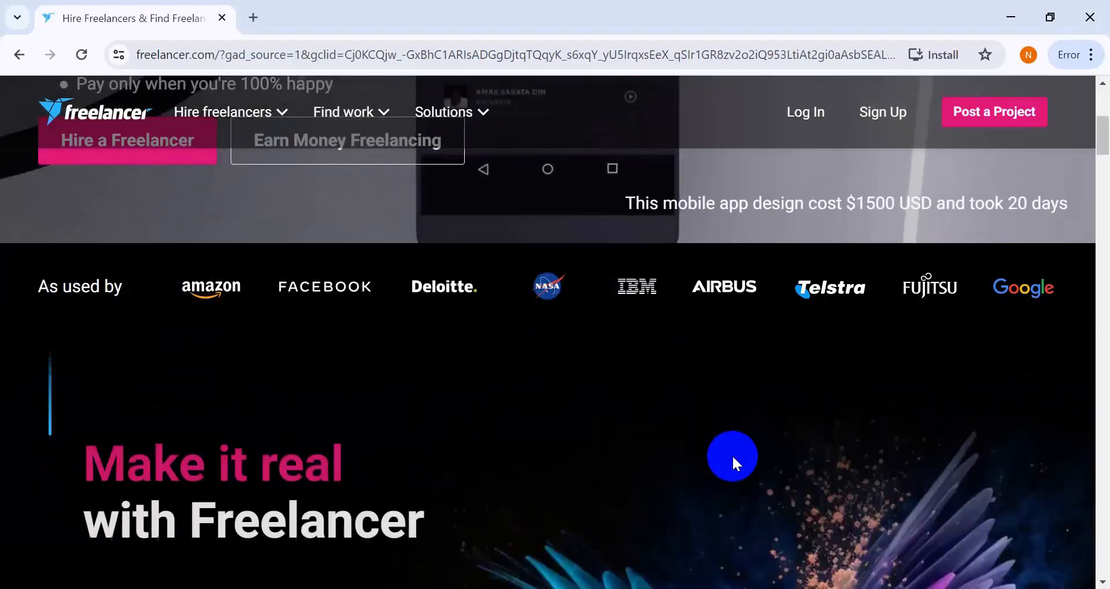
pyautogui.scroll(-15, 734, 465)
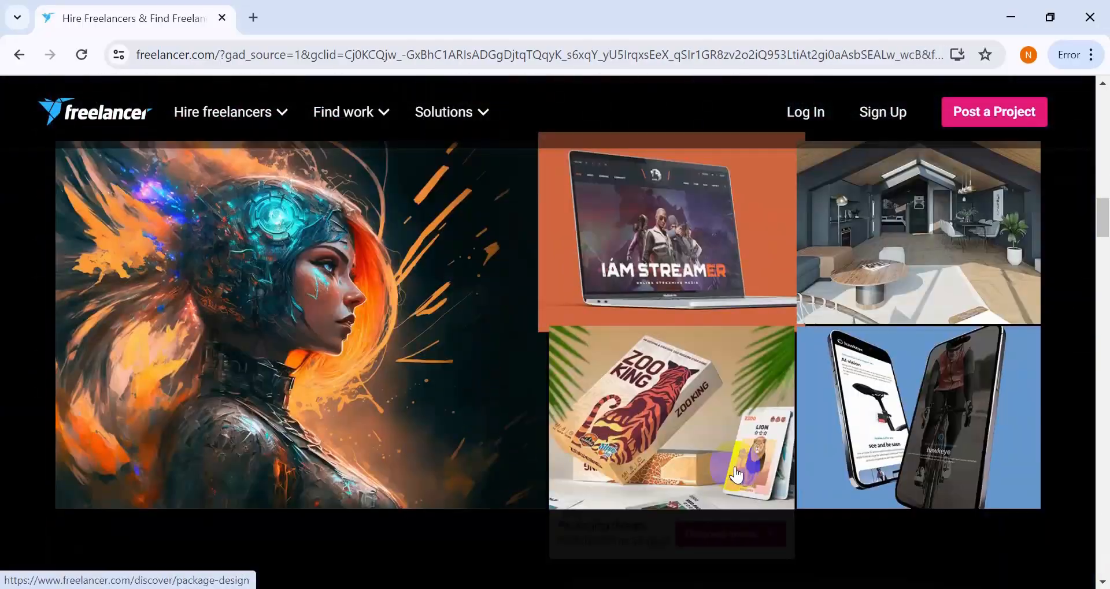
pyautogui.scroll(-15, 733, 467)
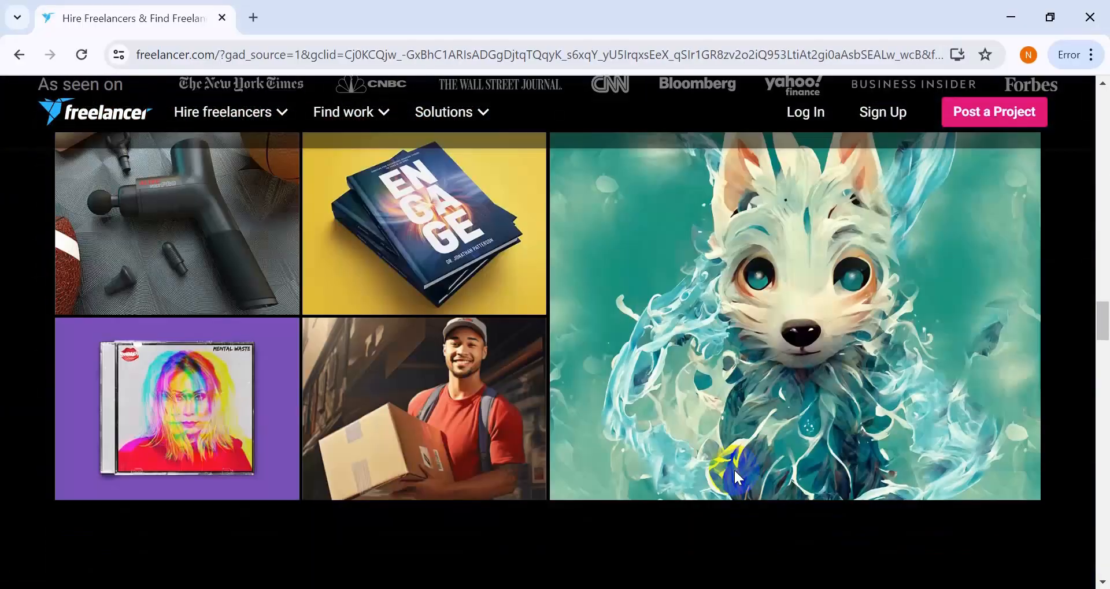
pyautogui.scroll(-15, 734, 475)
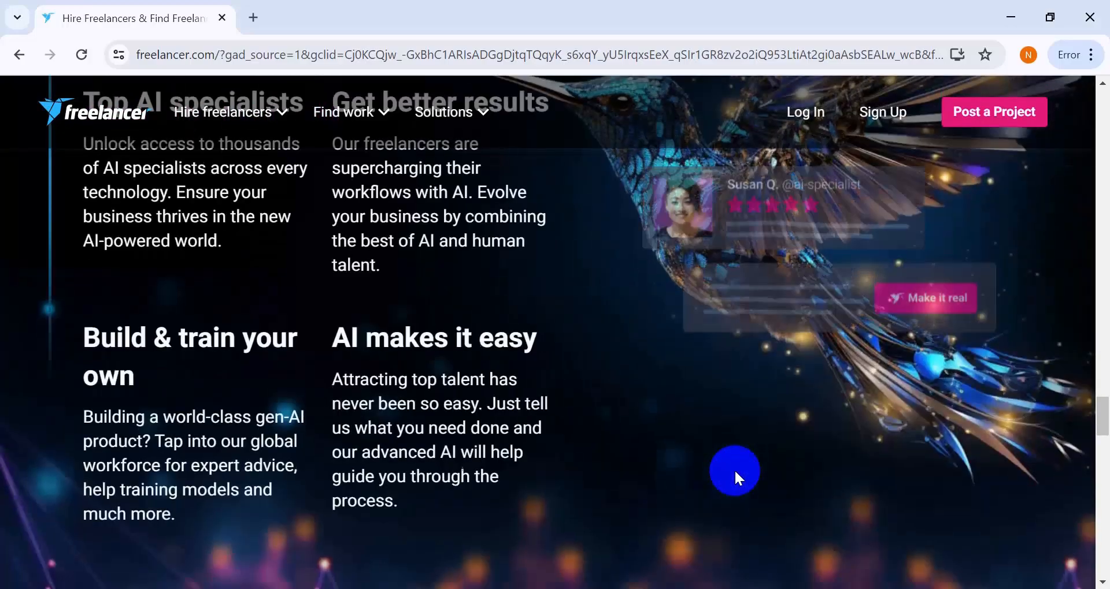
pyautogui.scroll(-12, 736, 483)
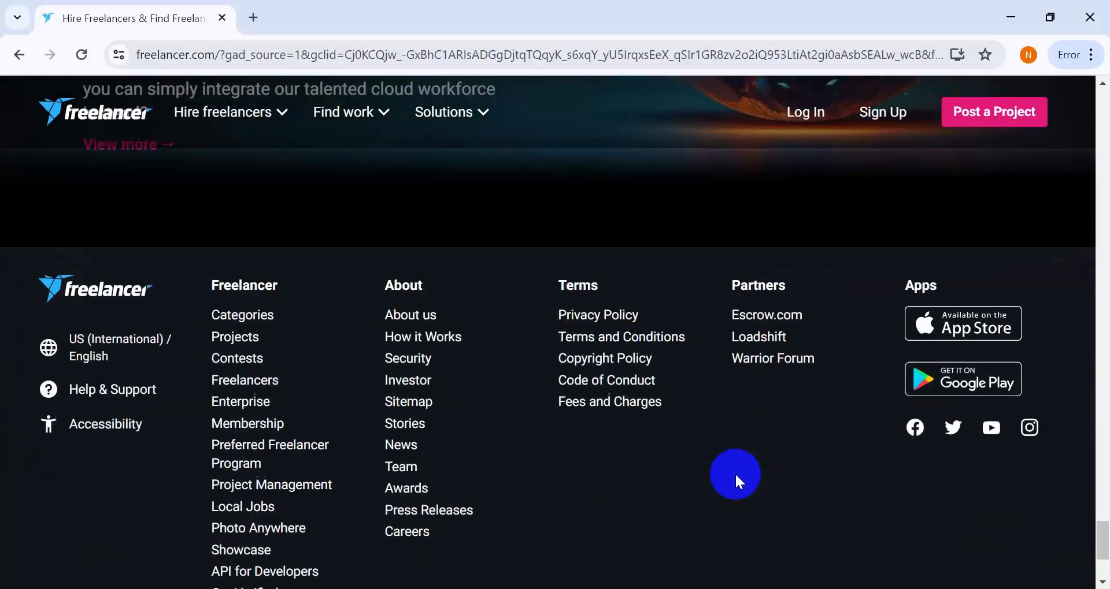
pyautogui.scroll(15, 737, 479)
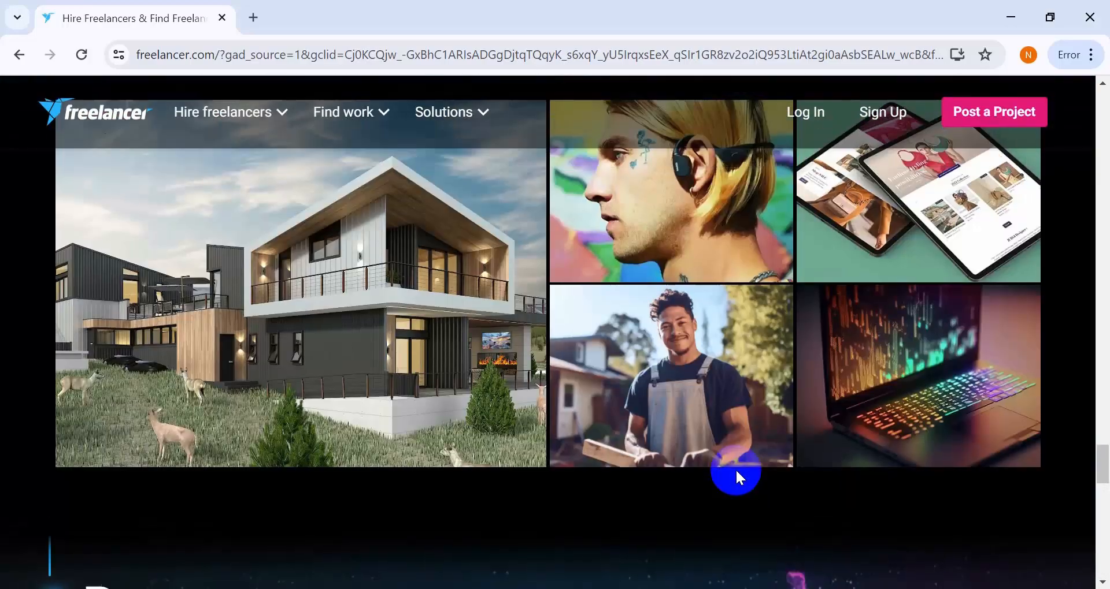
pyautogui.scroll(12, 737, 479)
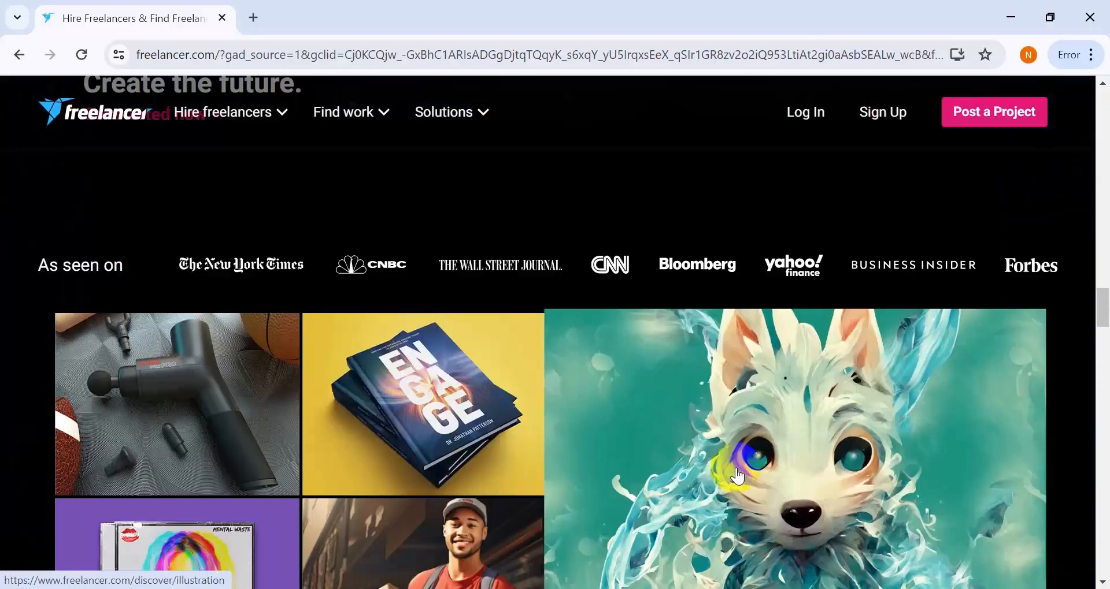
pyautogui.scroll(-20, 734, 468)
pyautogui.scroll(5, 734, 468)
pyautogui.scroll(15, 733, 467)
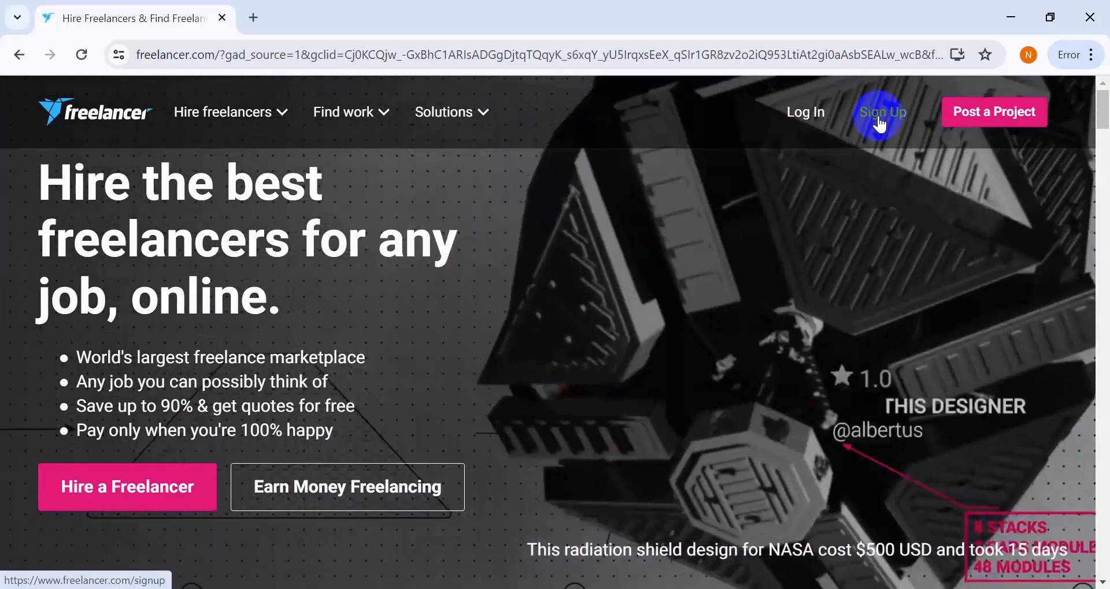
# - Sign up for Freelancer with the first name, last name, email and account password, accepting the User Agreement and Privacy Policy
pyautogui.click(877, 116)
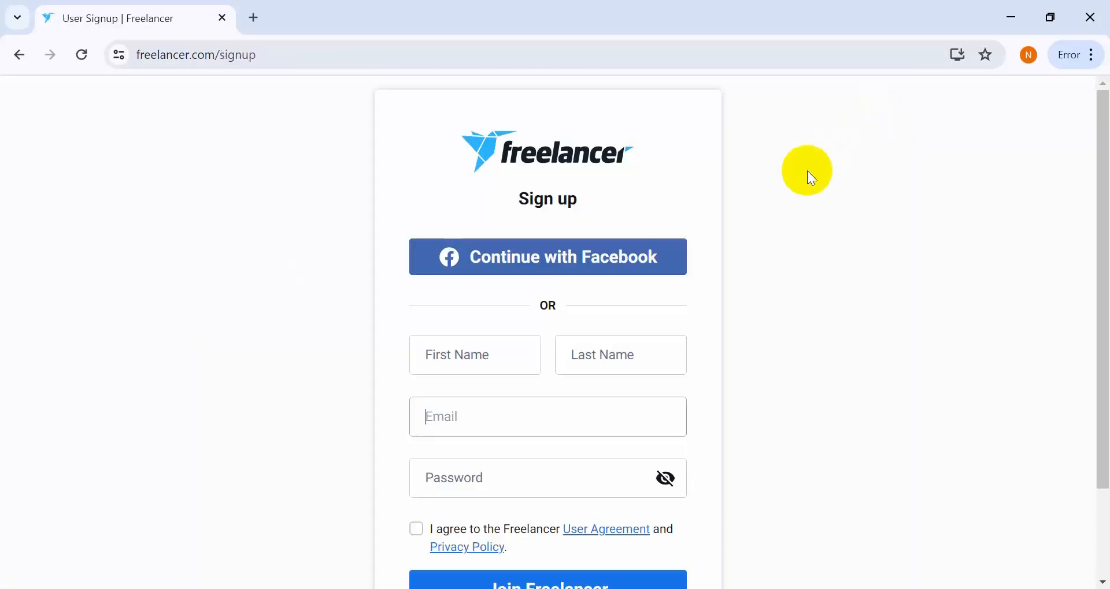
pyautogui.moveTo(1097, 139); pyautogui.dragTo(1104, 162)
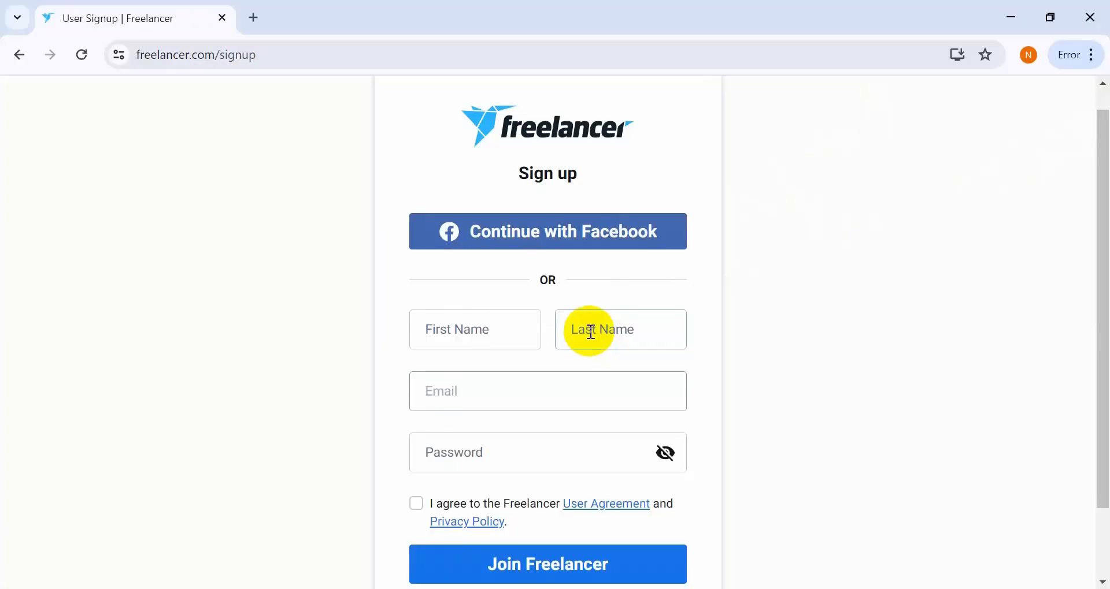
pyautogui.click(500, 329)
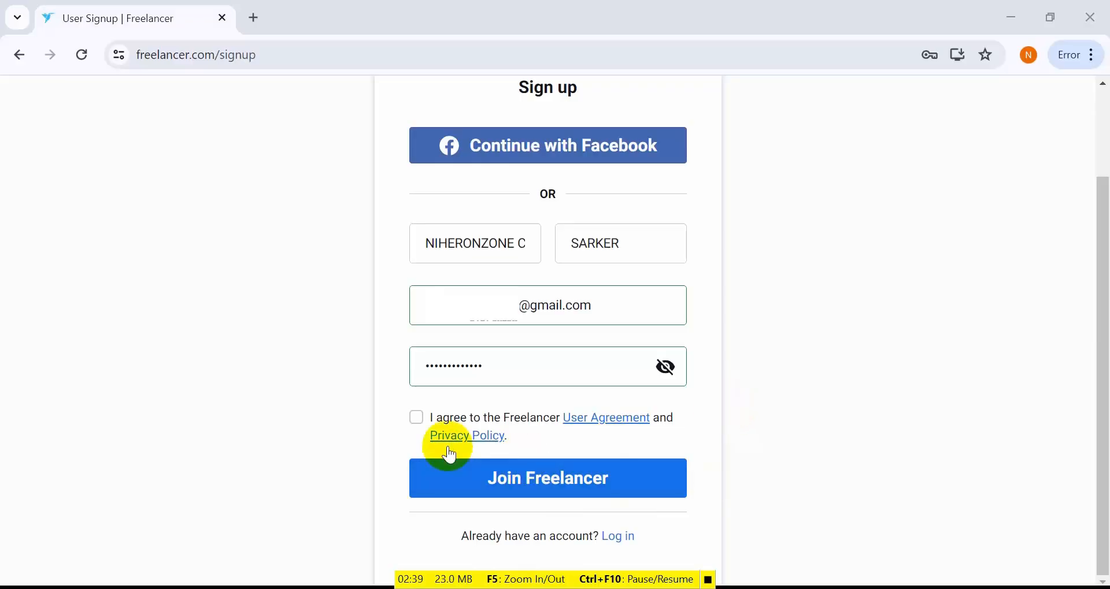
pyautogui.click(417, 417)
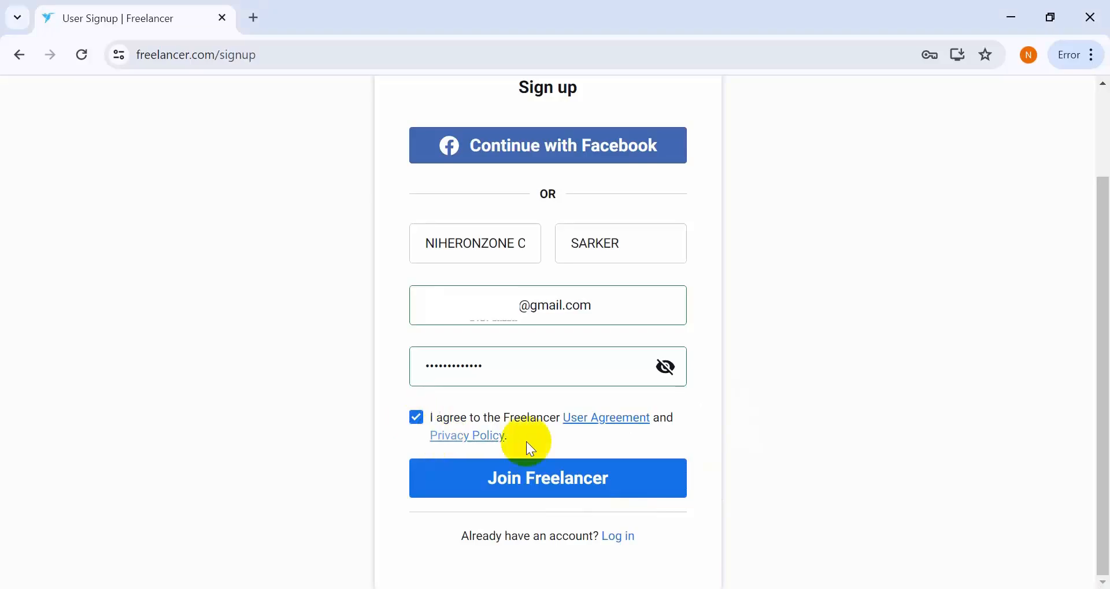
pyautogui.click(598, 479)
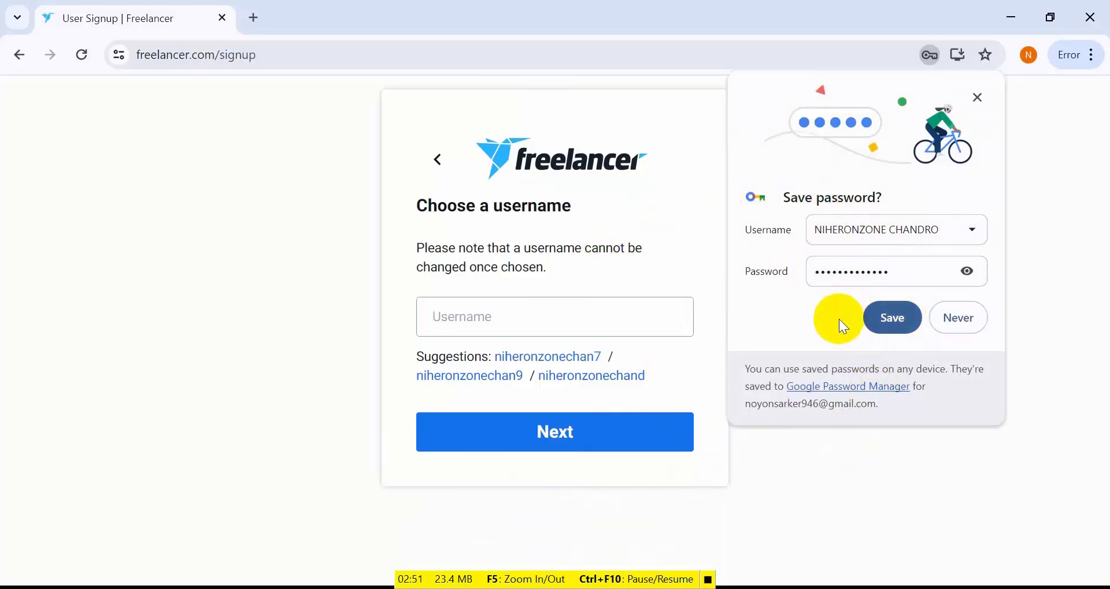
# - Save the new account's password in the browser and dismiss the tip about viewing it
pyautogui.click(689, 303)
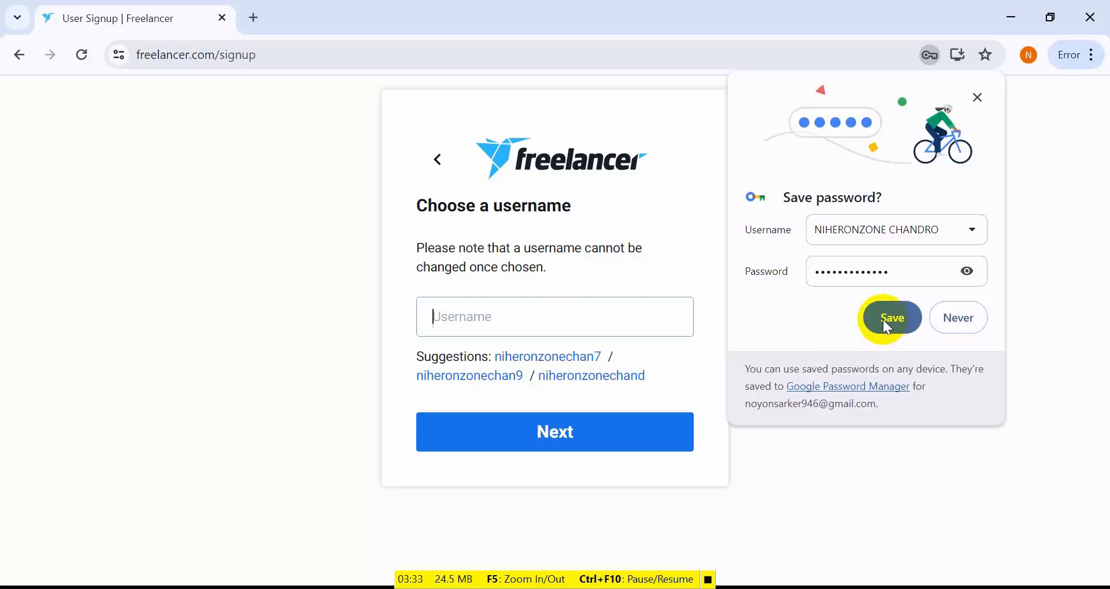
pyautogui.click(884, 321)
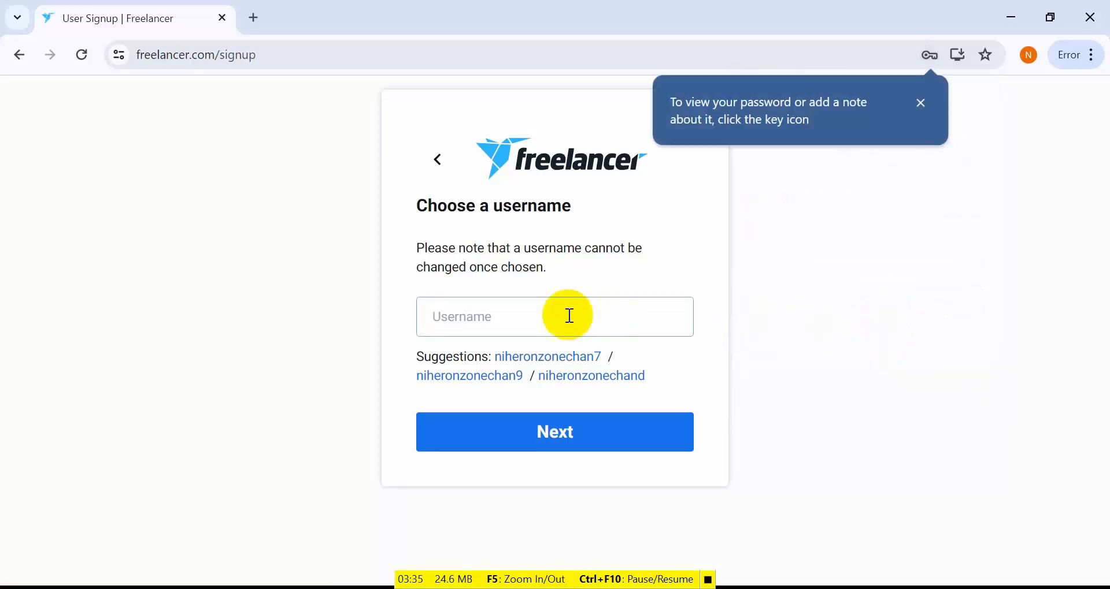
pyautogui.click(921, 103)
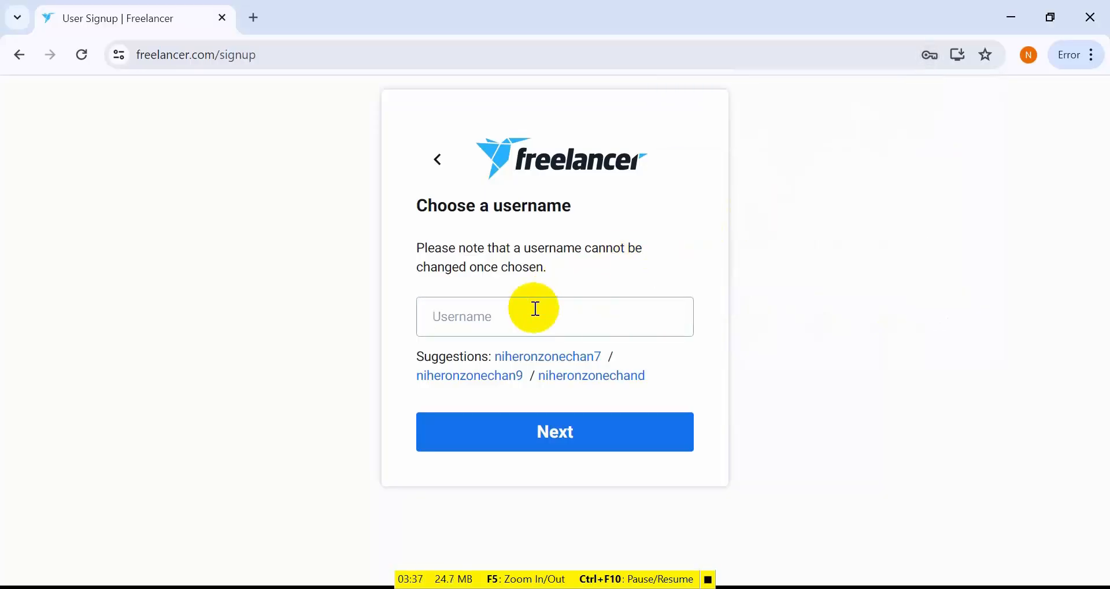
# - Submit a chosen username for the account and select the "I want to work" account type
pyautogui.click(477, 318)
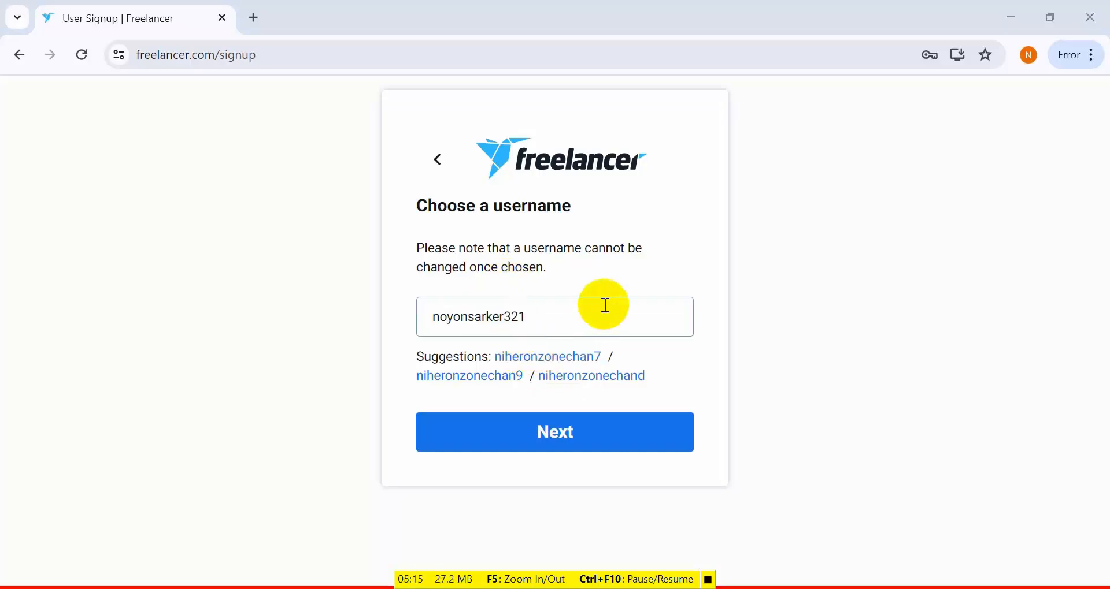
pyautogui.click(600, 441)
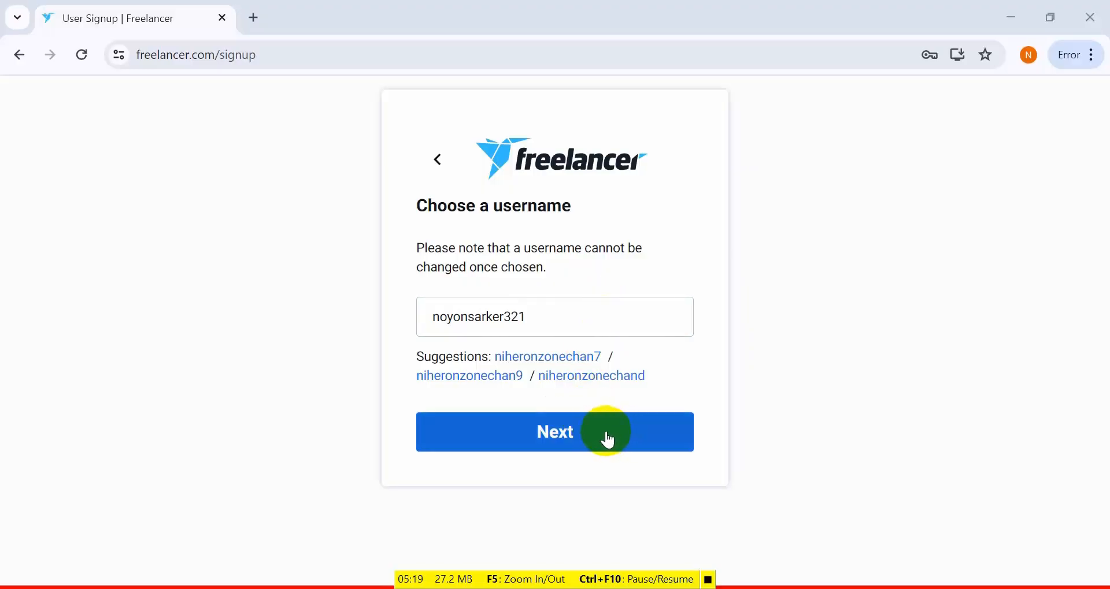
pyautogui.click(607, 439)
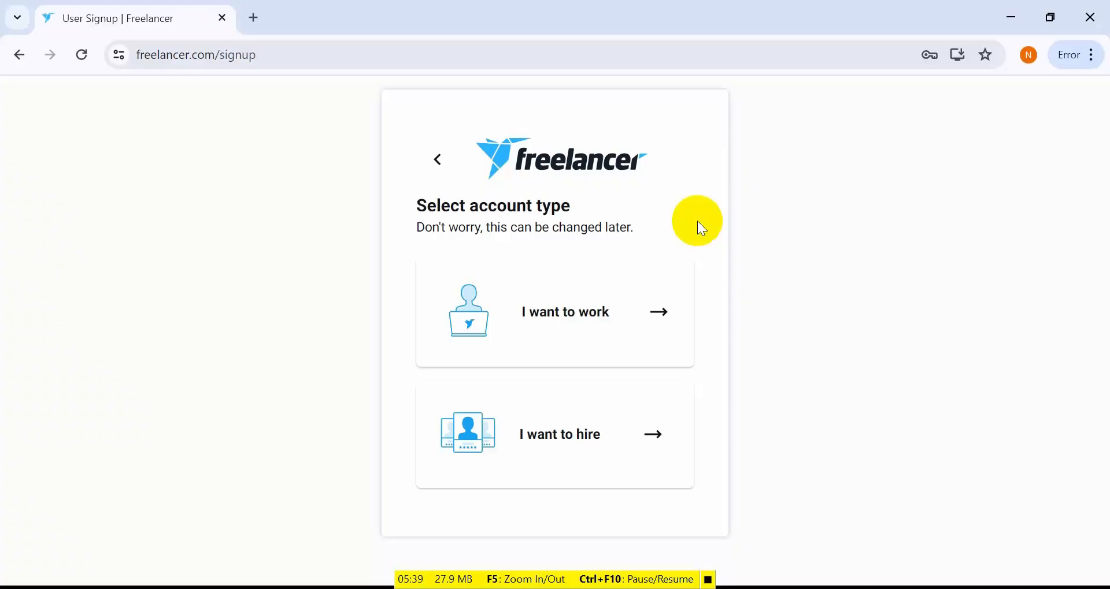
pyautogui.click(606, 312)
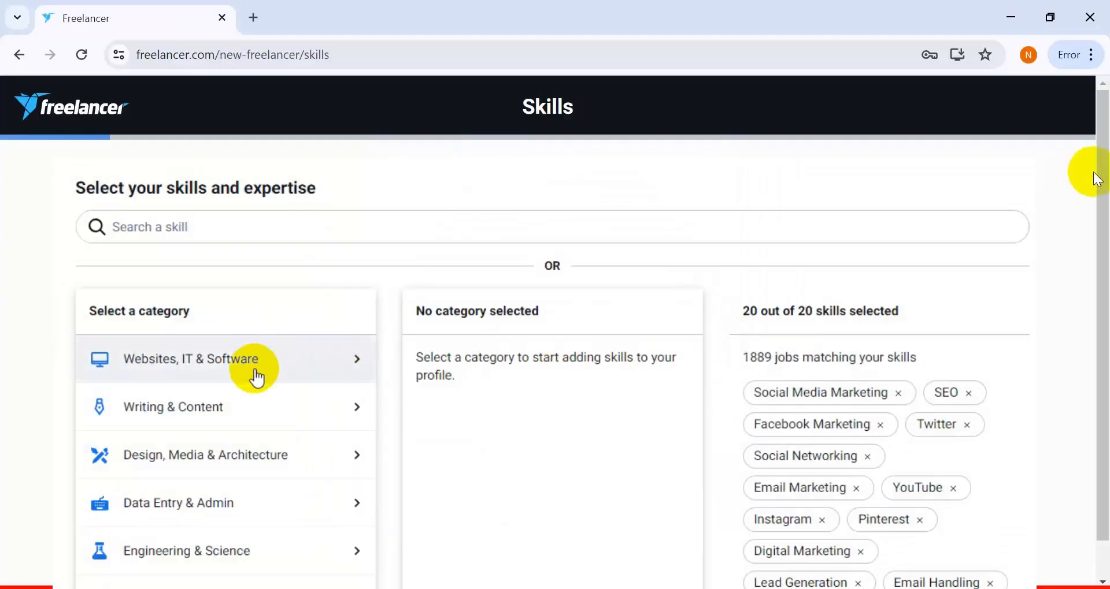
# - Examine the available skill categories and the skills offered under Data Entry & Admin and Sales & Marketing
pyautogui.scroll(-7, 283, 387)
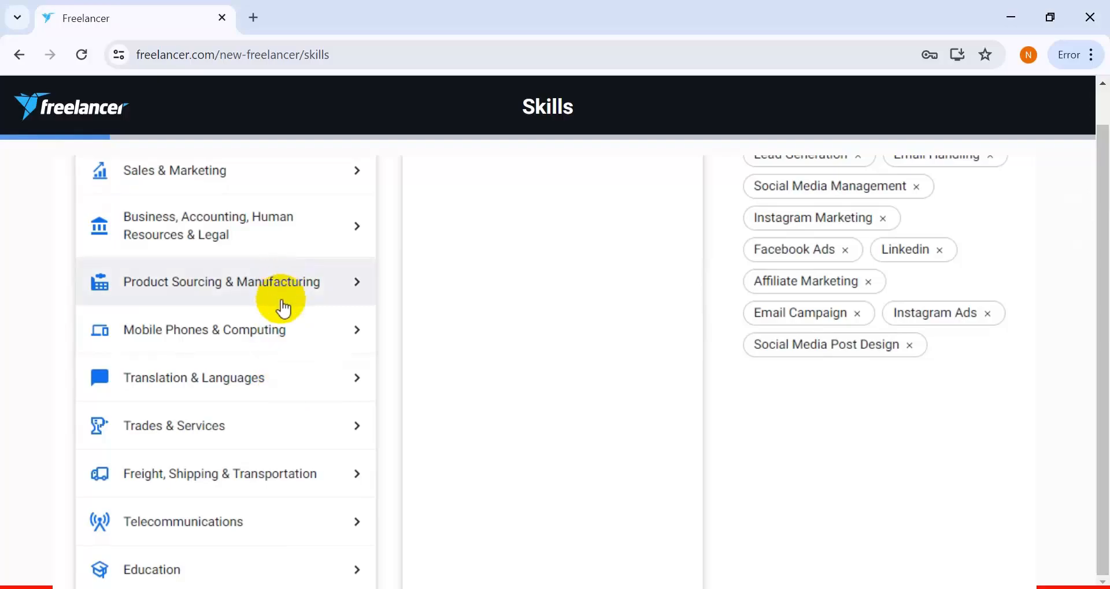
pyautogui.scroll(-4, 281, 347)
pyautogui.scroll(10, 284, 413)
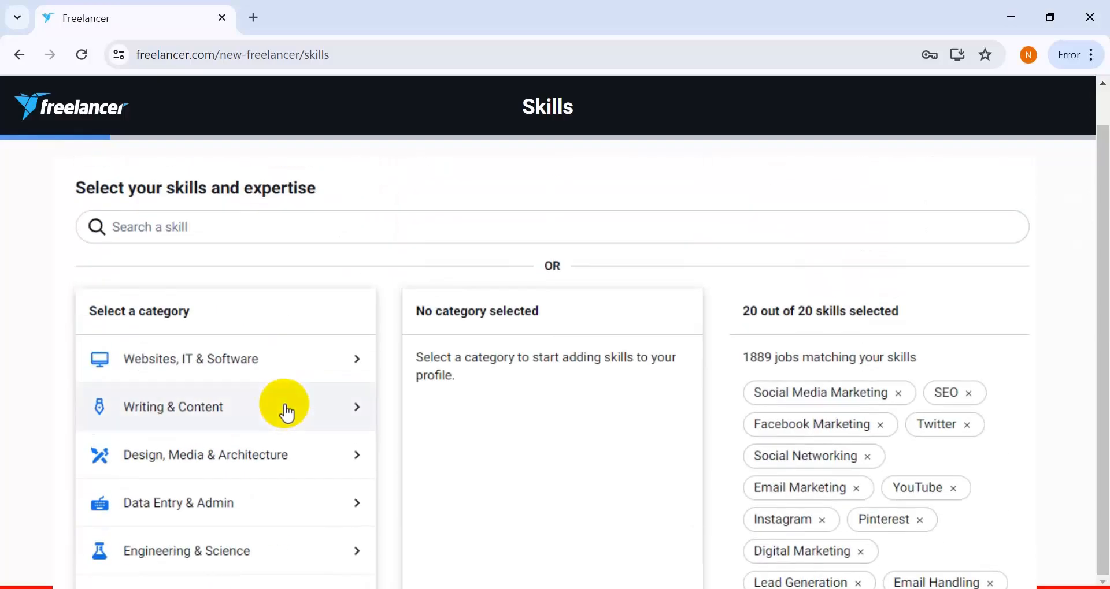
pyautogui.click(357, 505)
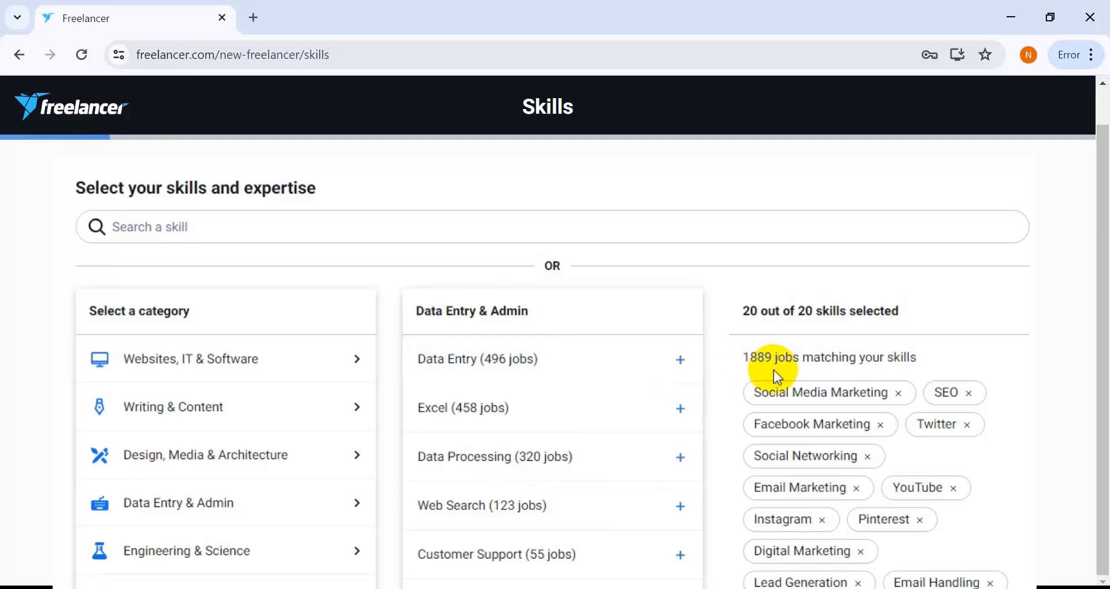
pyautogui.scroll(-7, 575, 431)
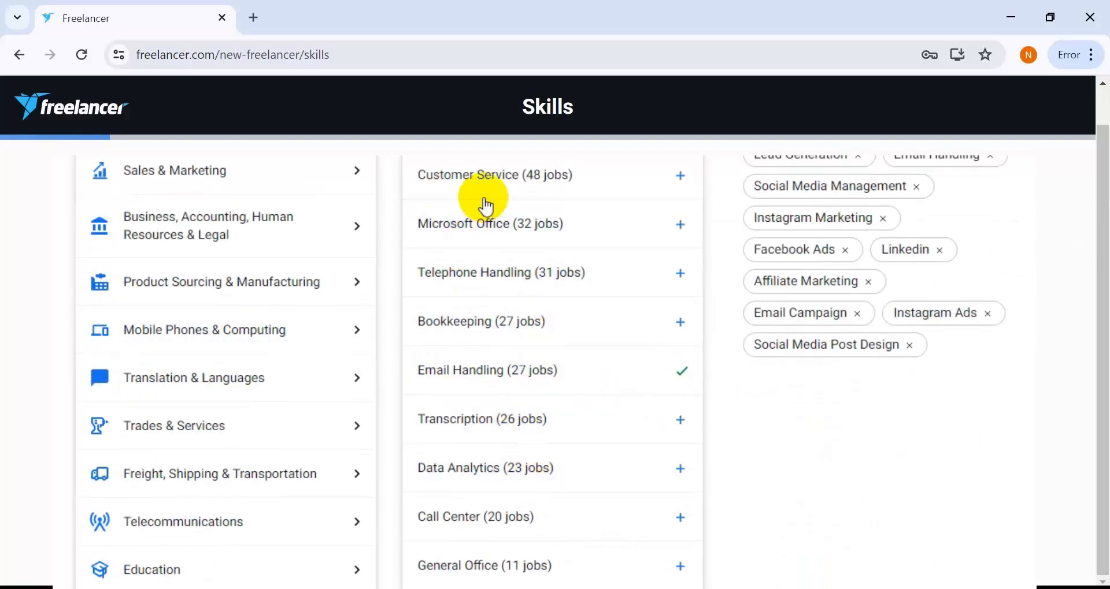
pyautogui.scroll(7, 508, 309)
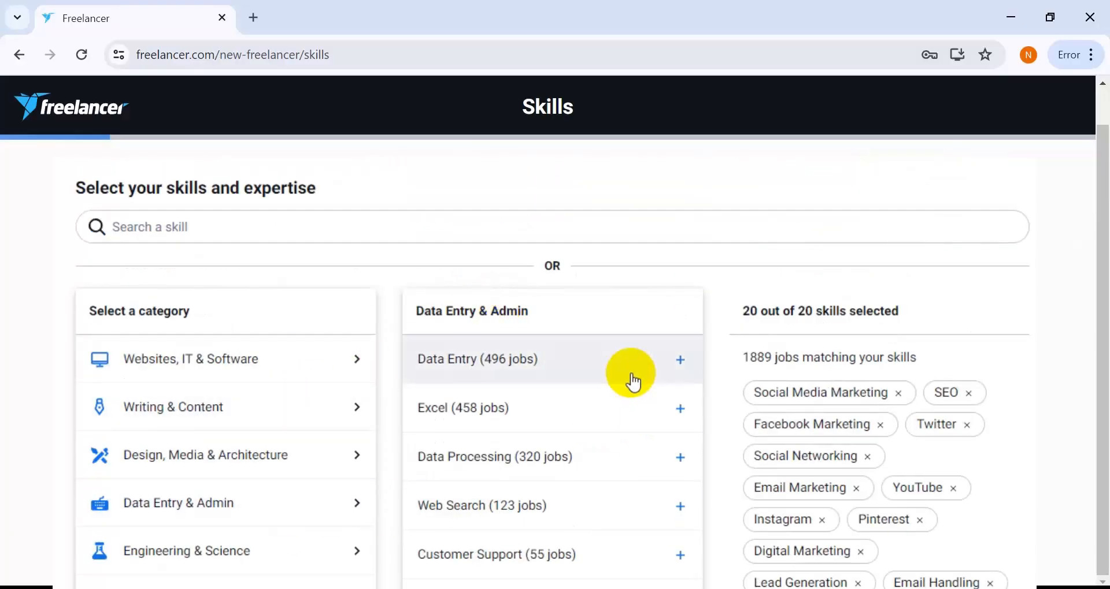
pyautogui.scroll(-7, 631, 378)
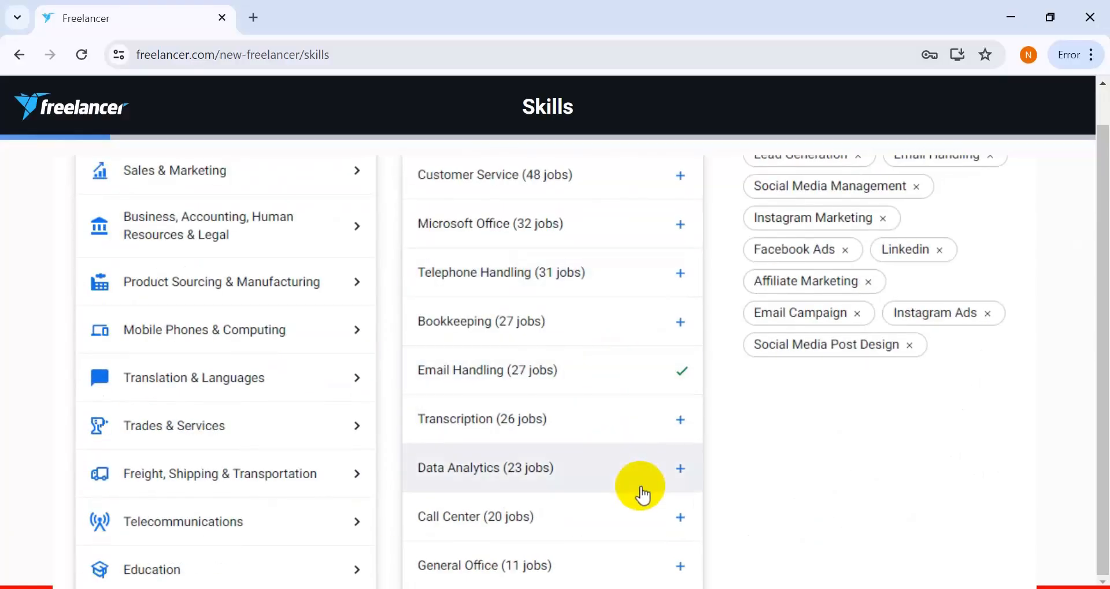
pyautogui.scroll(7, 643, 496)
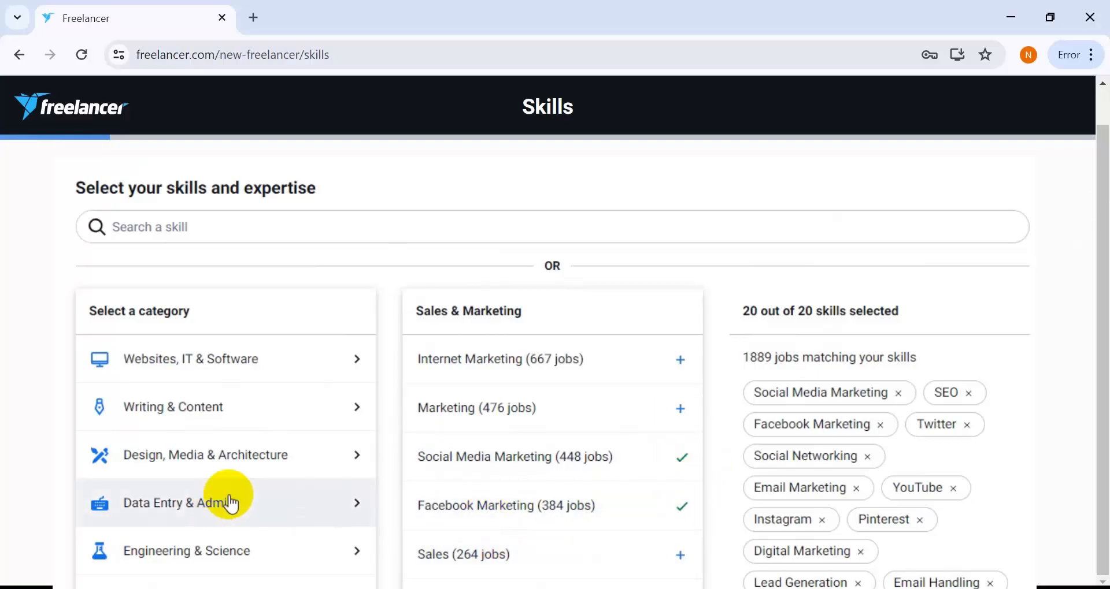
pyautogui.click(267, 500)
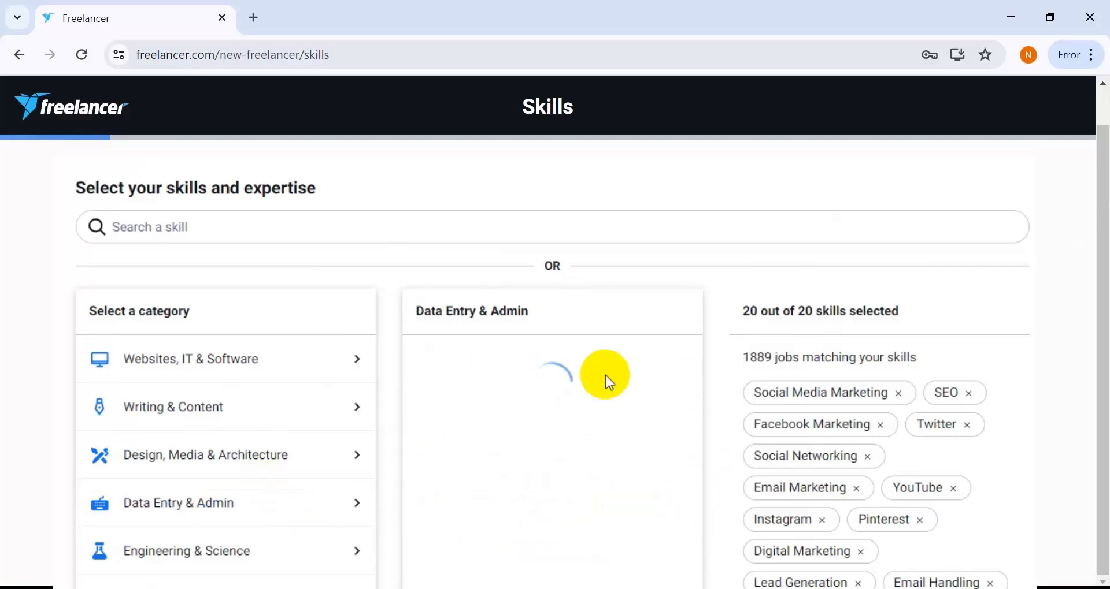
pyautogui.scroll(-6, 610, 383)
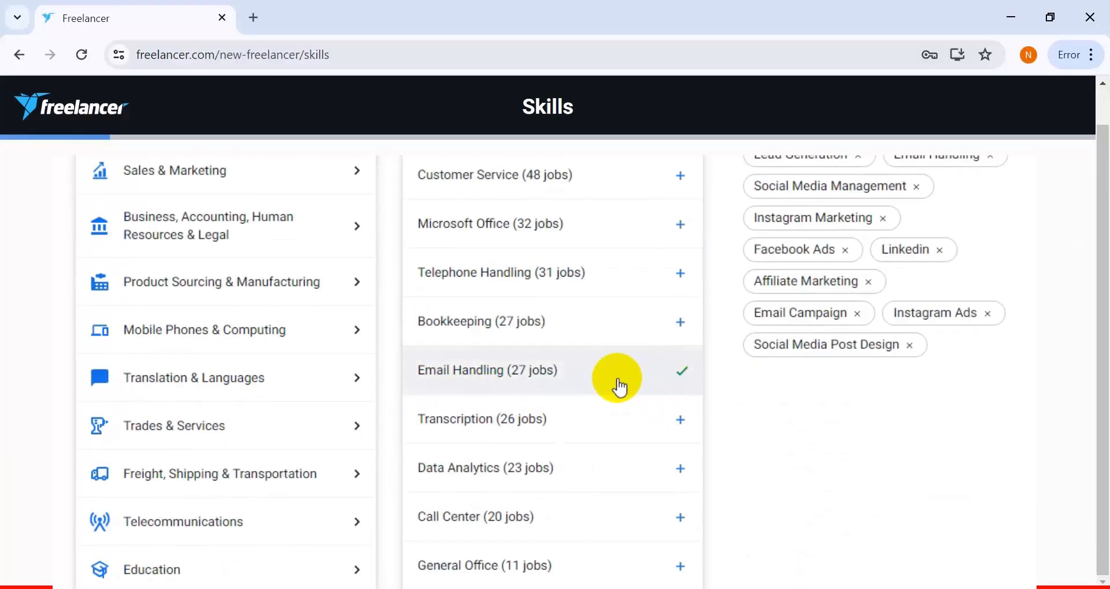
pyautogui.scroll(7, 633, 398)
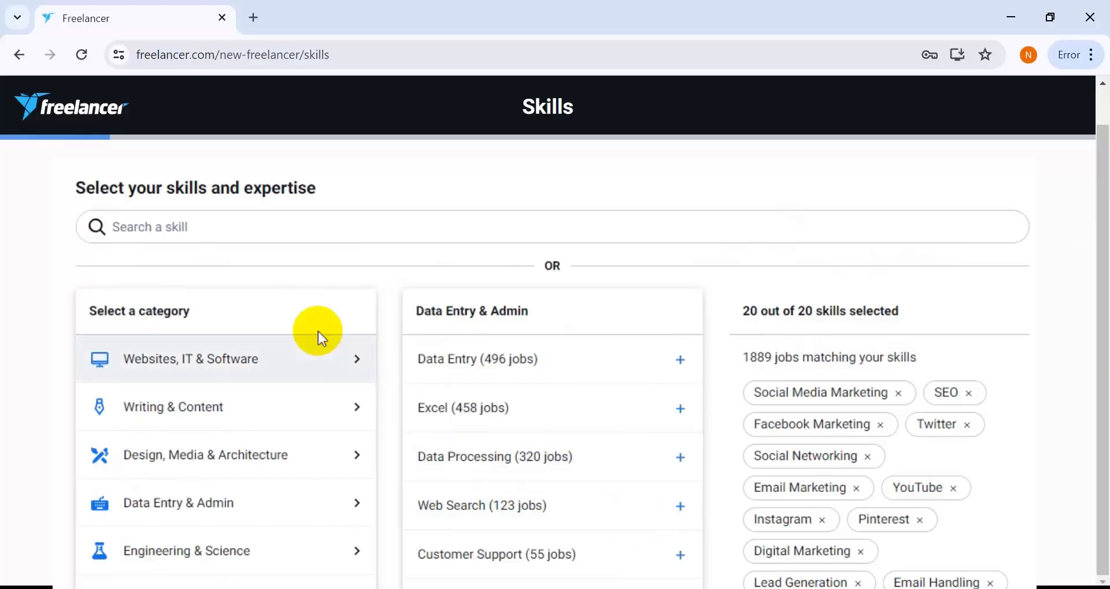
# - Submit the selected skills and continue to the linked accounts stage
pyautogui.click(215, 231)
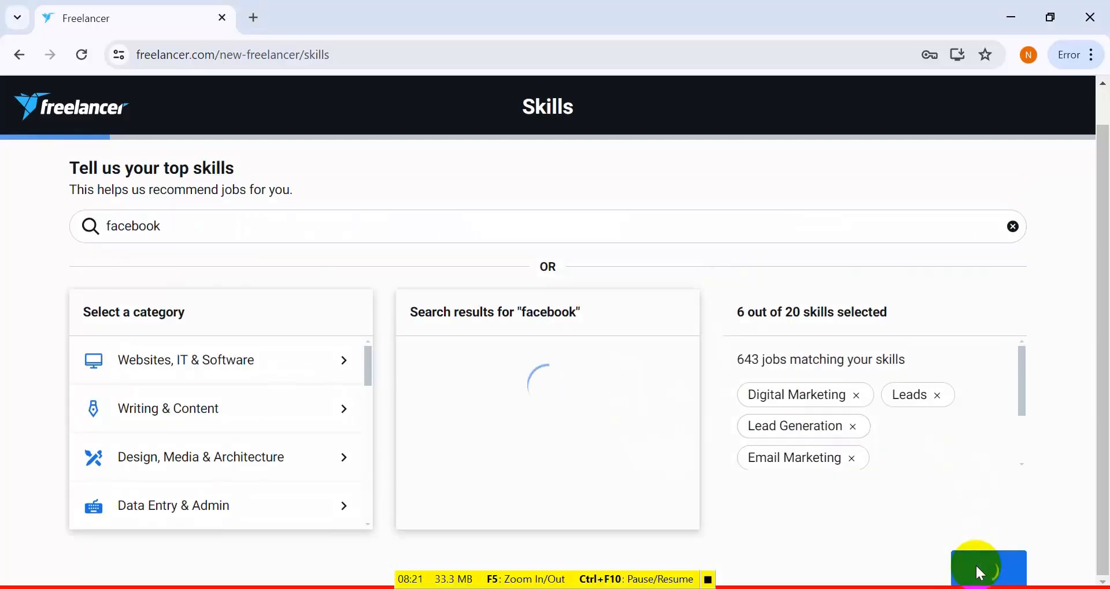
pyautogui.click(976, 566)
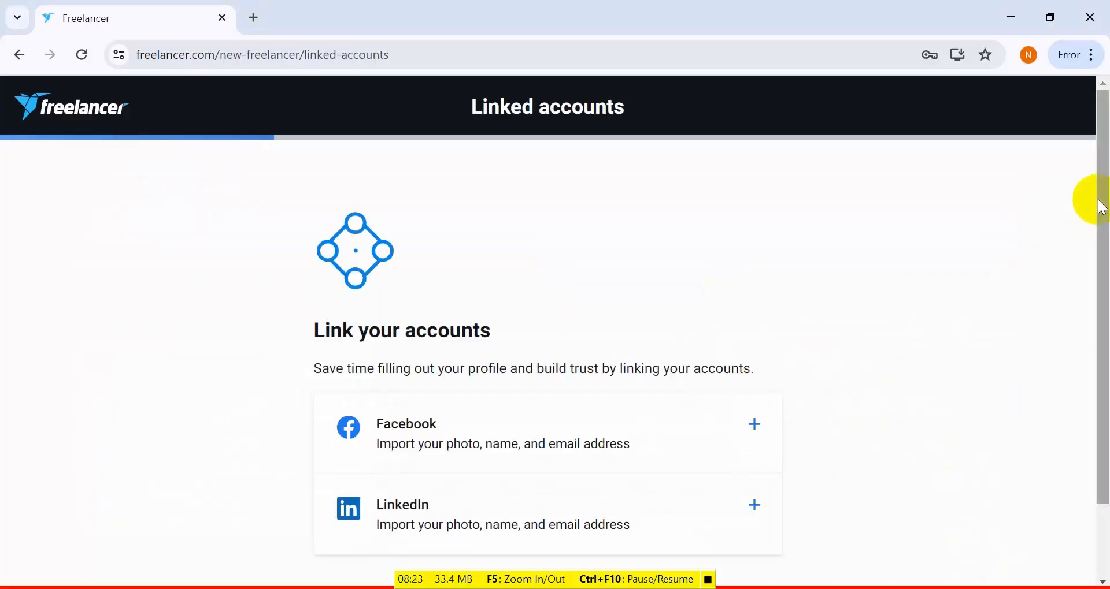
# - Link the Facebook account by approving Freelancer.com's access request, and continue to the profile details
pyautogui.moveTo(1103, 203); pyautogui.dragTo(1104, 263)
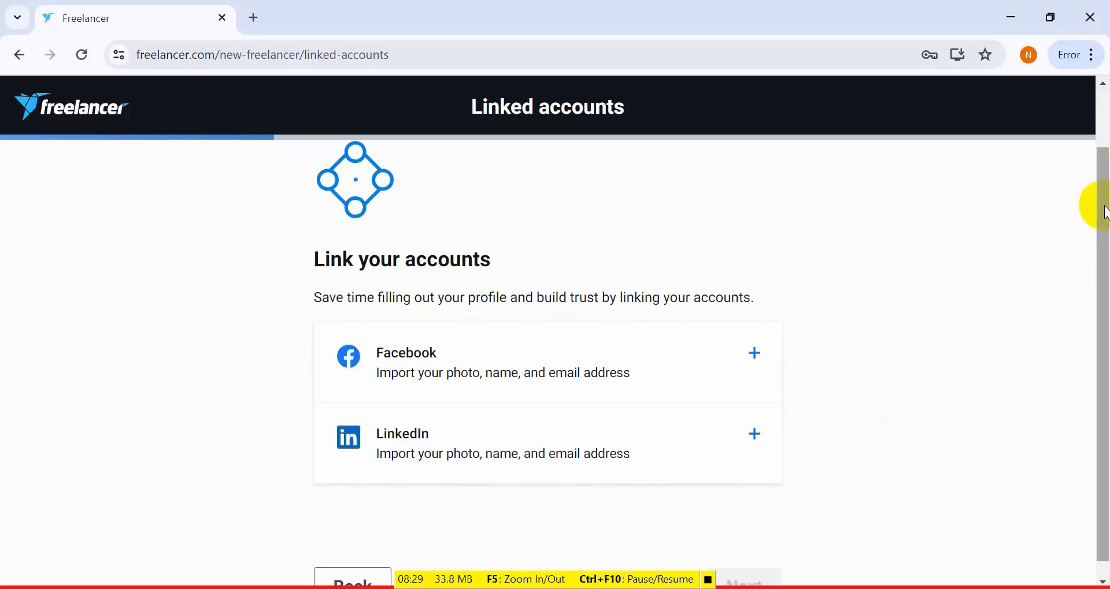
pyautogui.moveTo(1103, 234); pyautogui.dragTo(1104, 251)
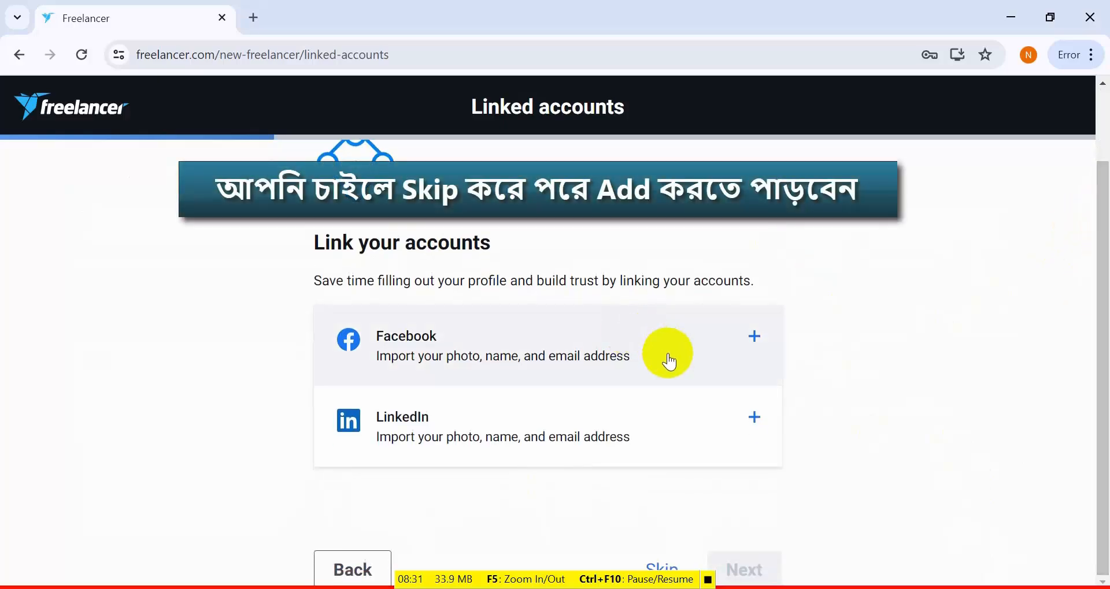
pyautogui.click(757, 339)
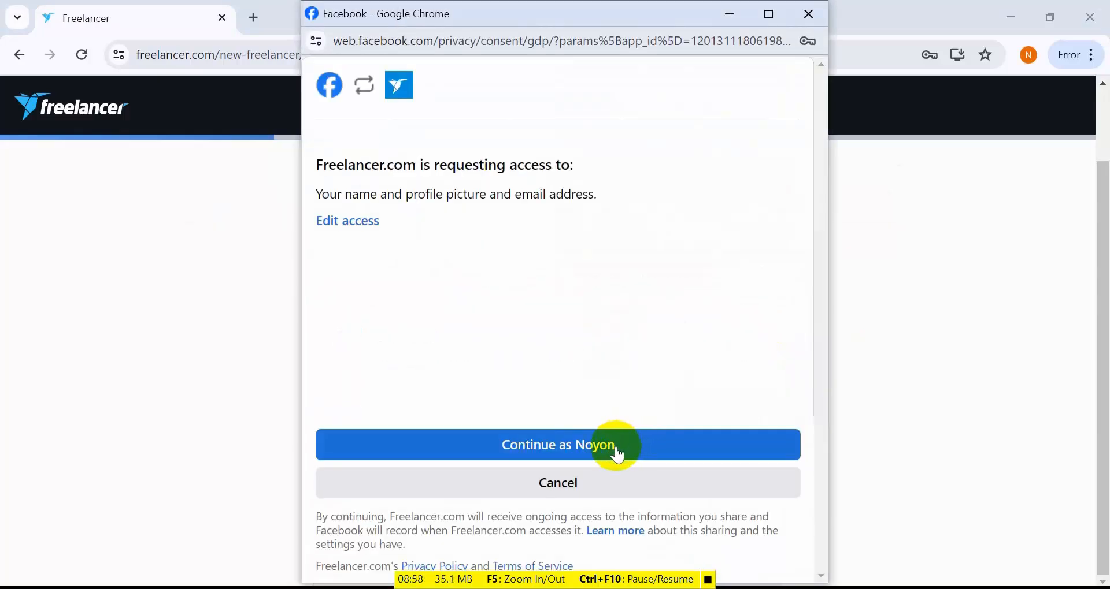
pyautogui.click(617, 454)
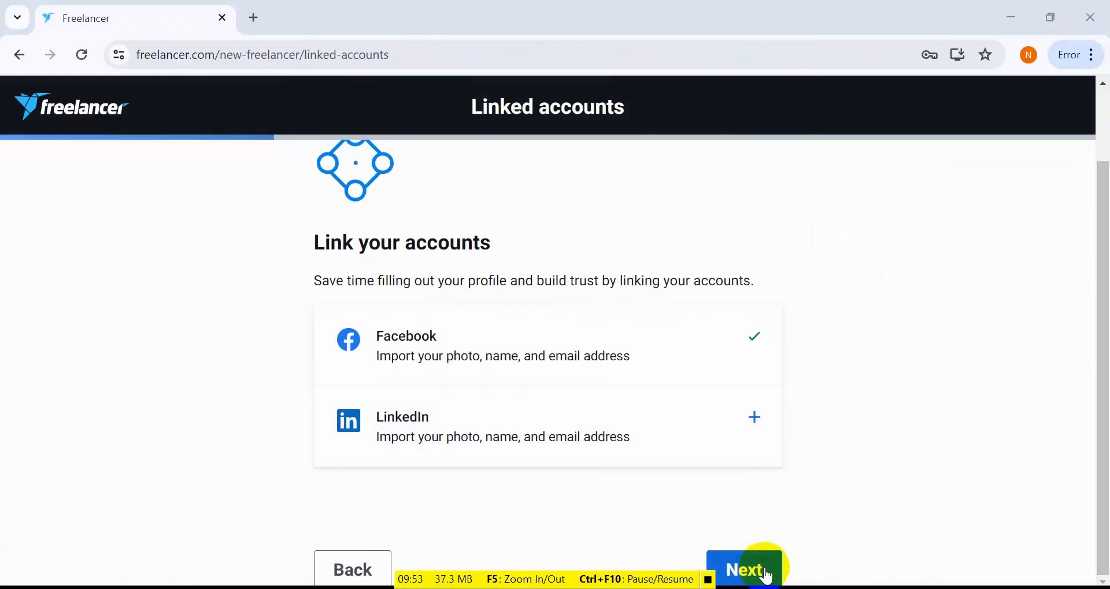
pyautogui.click(765, 572)
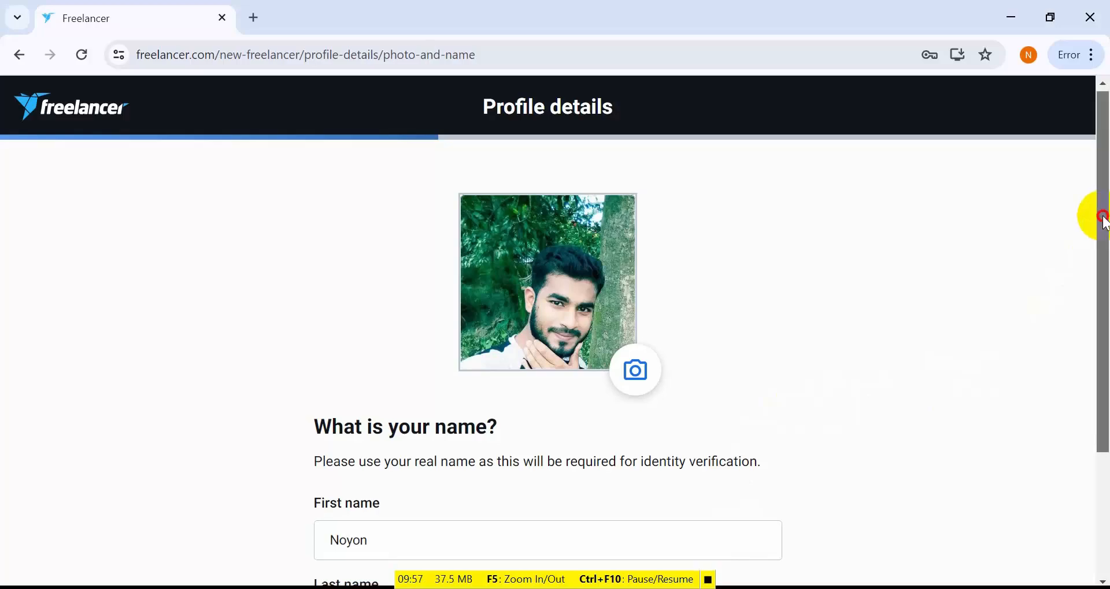
# - Replace the imported first and last name with the freelancer's real name for identity verification, and submit it
pyautogui.moveTo(1092, 215); pyautogui.dragTo(1104, 347)
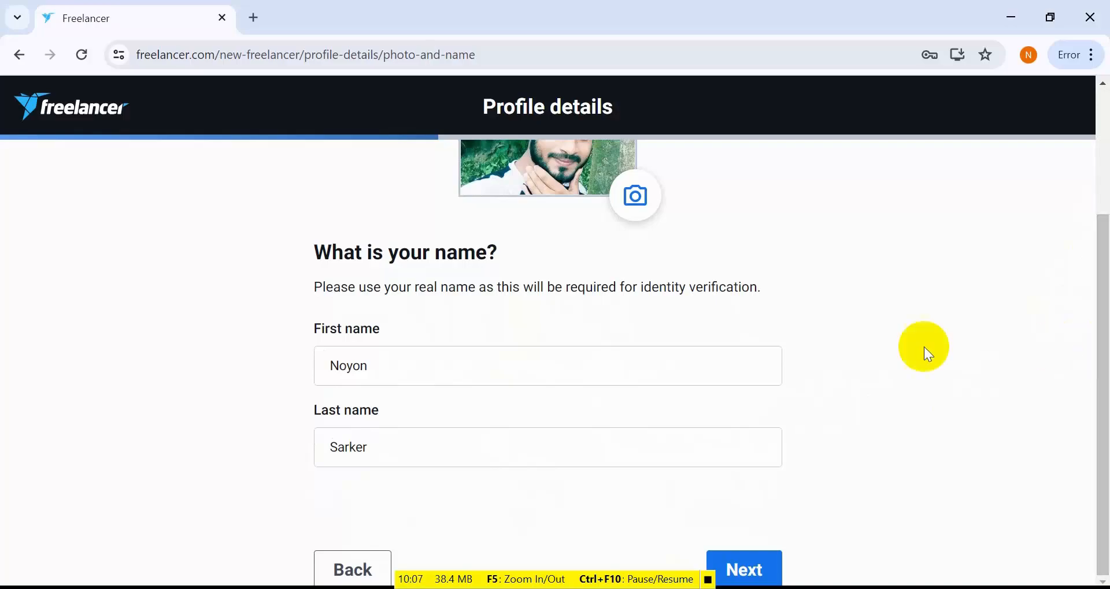
pyautogui.click(387, 366)
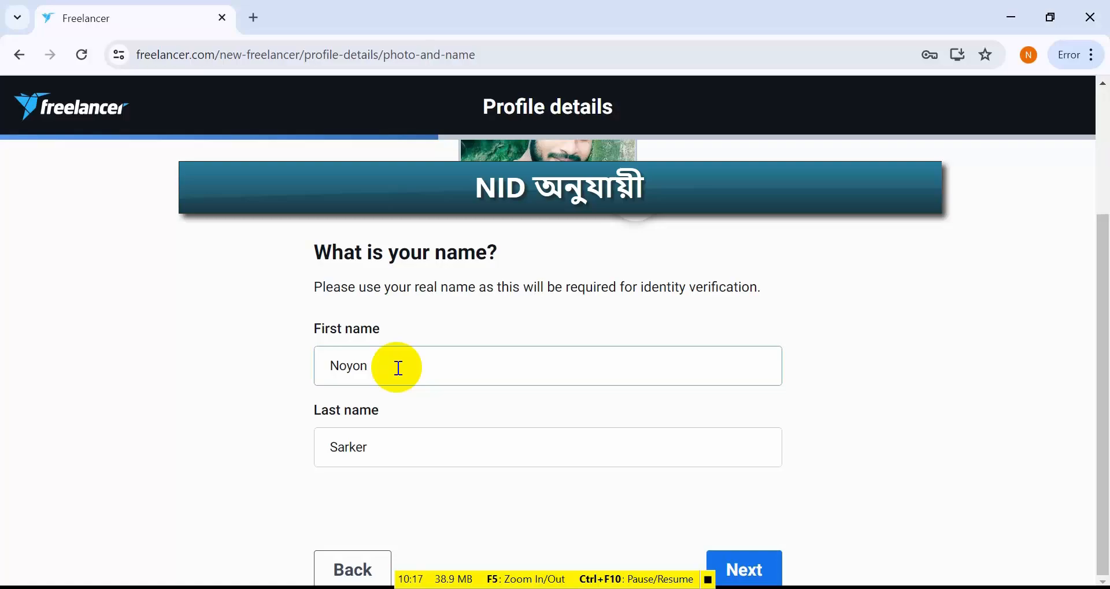
pyautogui.moveTo(367, 365); pyautogui.dragTo(322, 368)
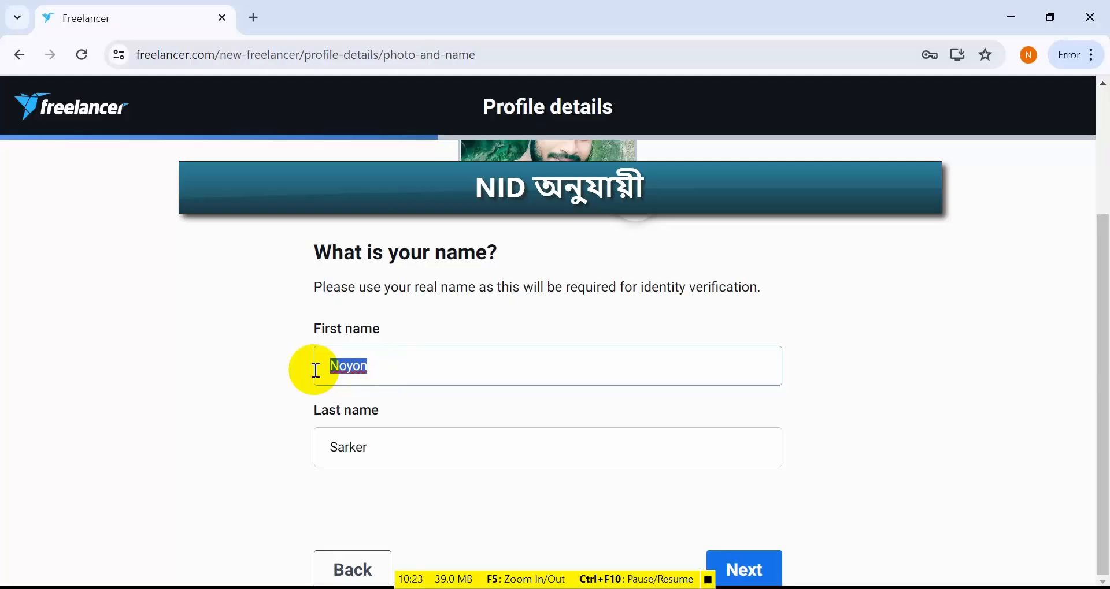
pyautogui.press('BackSpace')
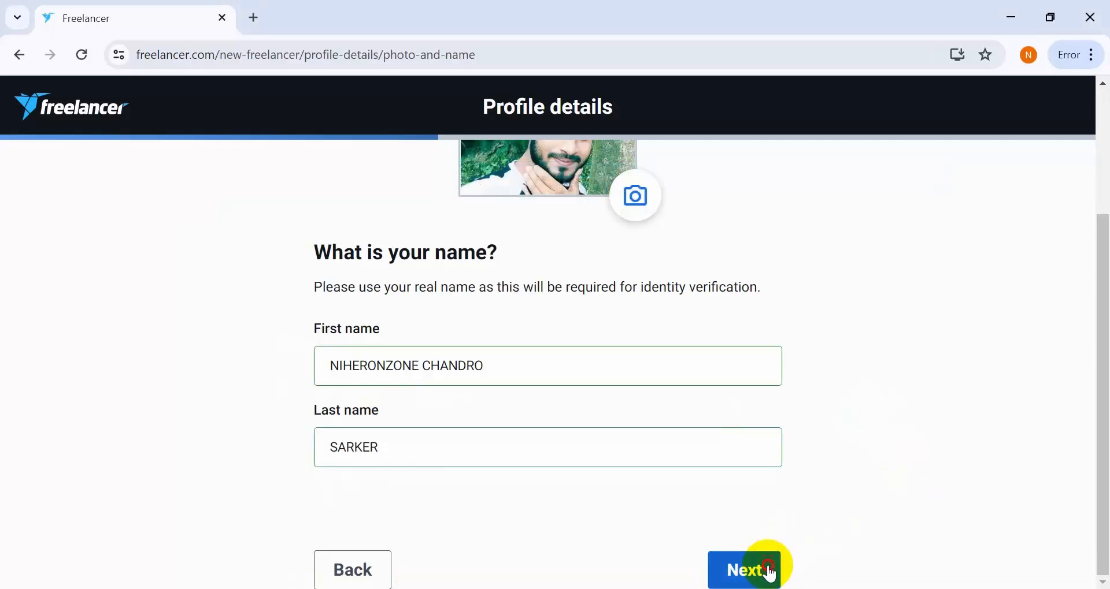
pyautogui.click(768, 572)
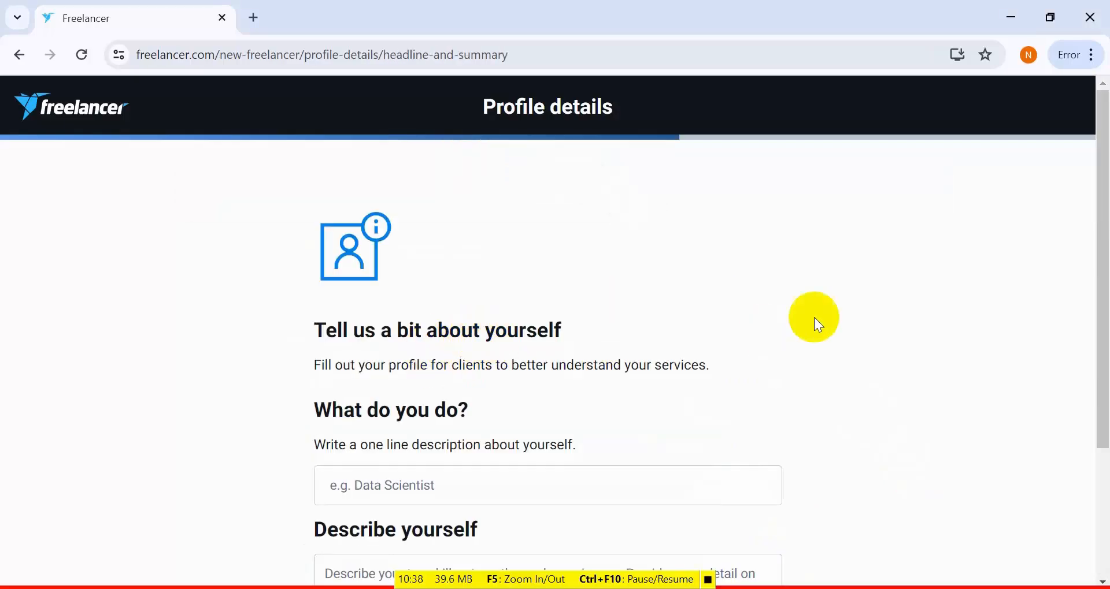
# - Enter the headline "Digital Marketing Expert" and a self-description of the digital marketing services offered, and submit both
pyautogui.moveTo(1102, 223); pyautogui.dragTo(1099, 311)
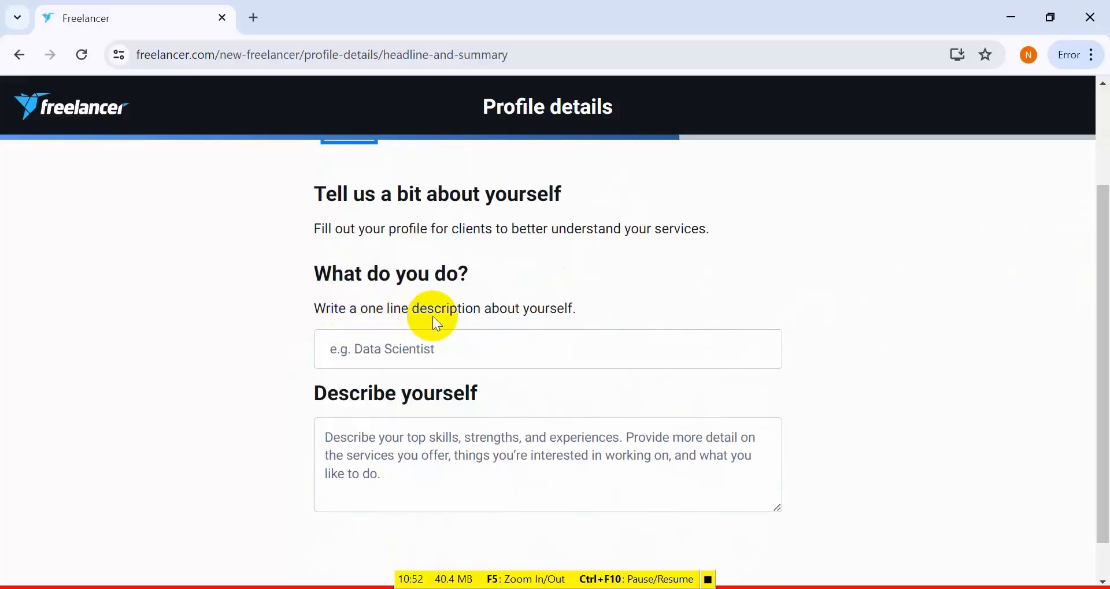
pyautogui.click(402, 348)
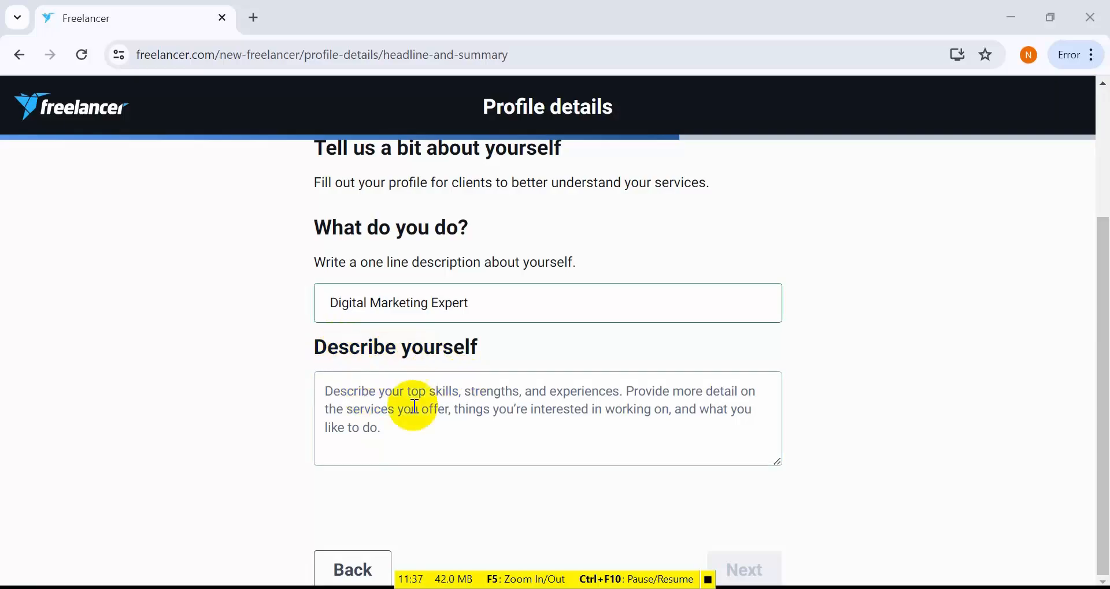
pyautogui.click(328, 396)
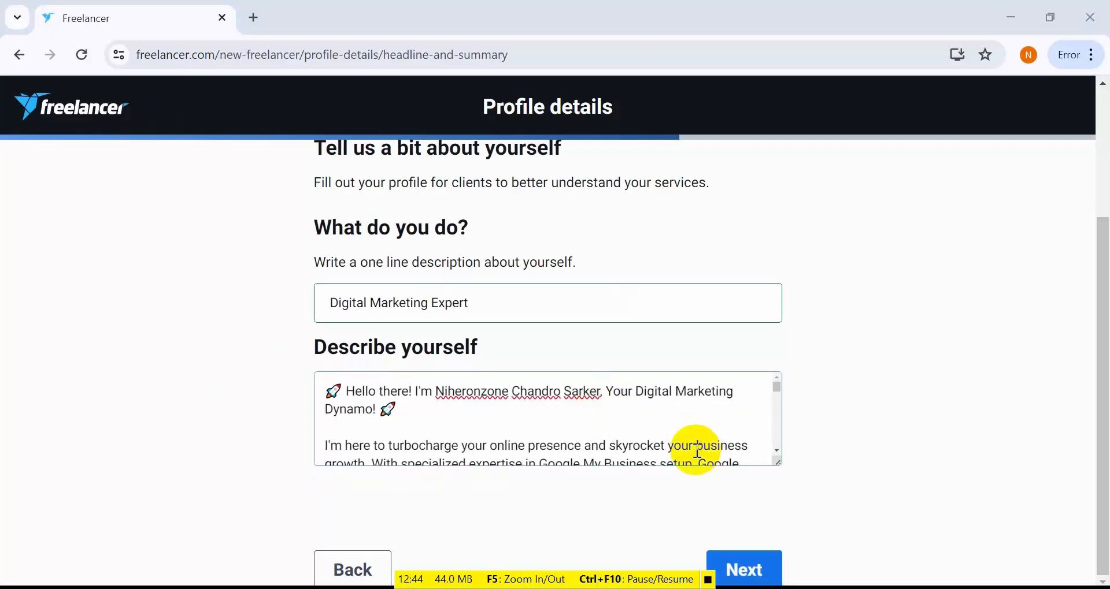
pyautogui.scroll(-5, 708, 455)
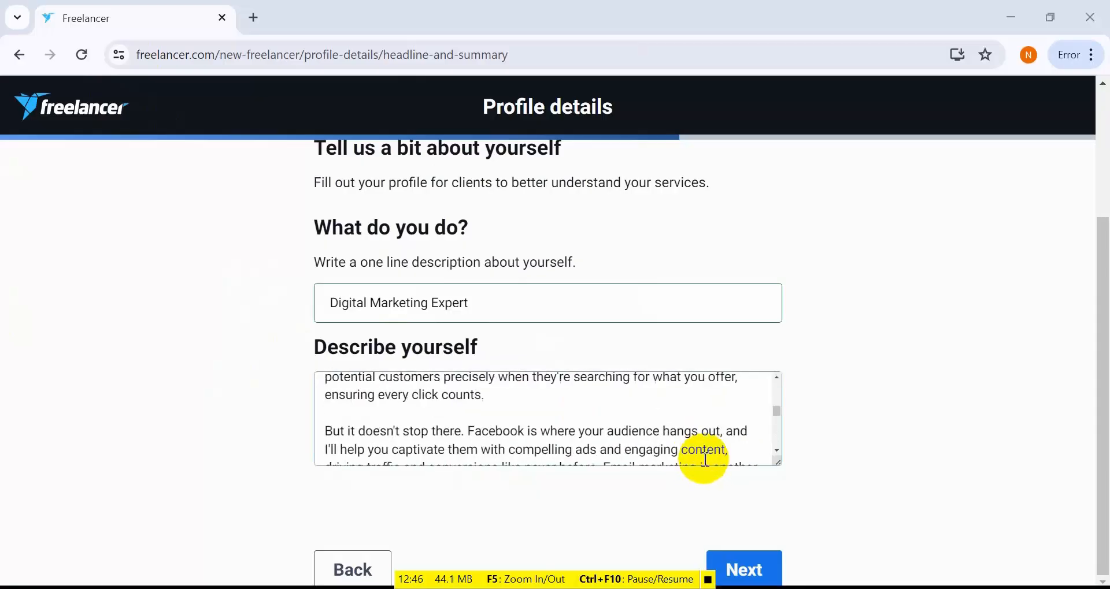
pyautogui.click(764, 577)
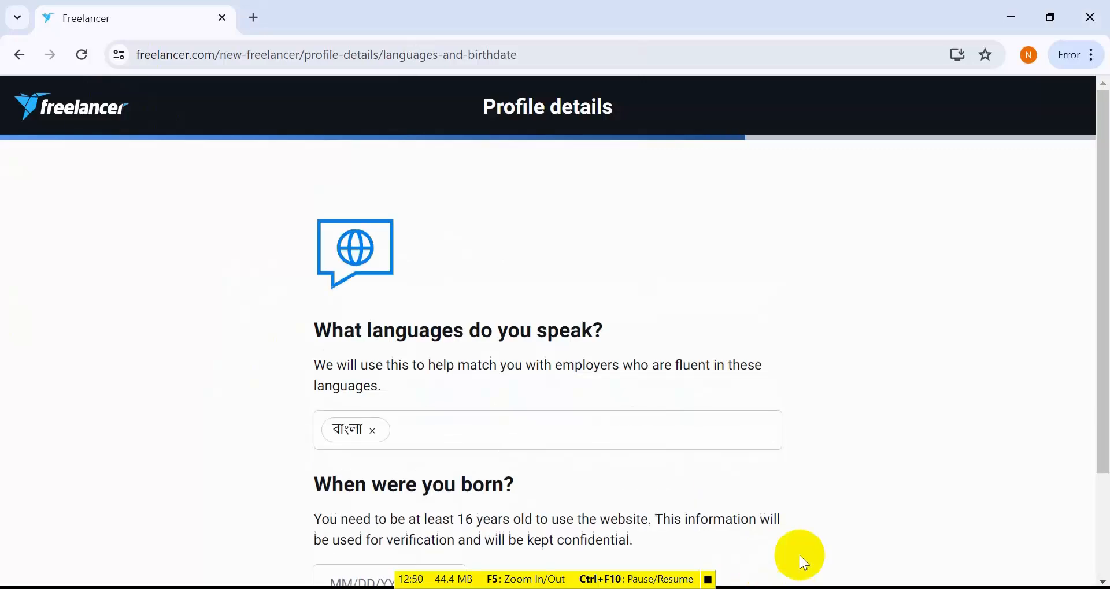
# - Add English to the languages spoken
pyautogui.click(455, 426)
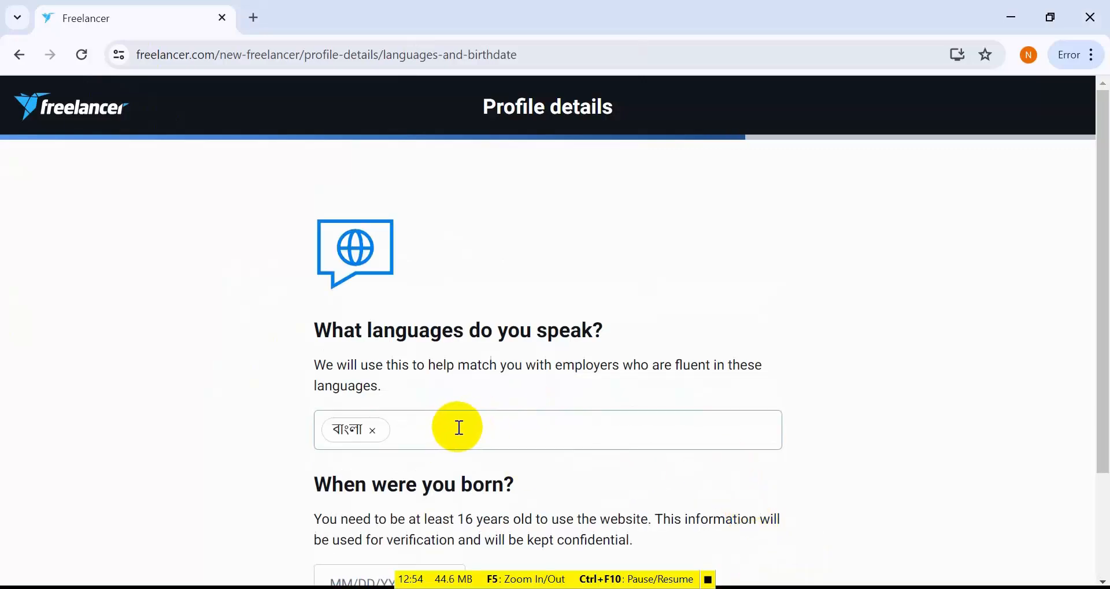
pyautogui.write('eng')
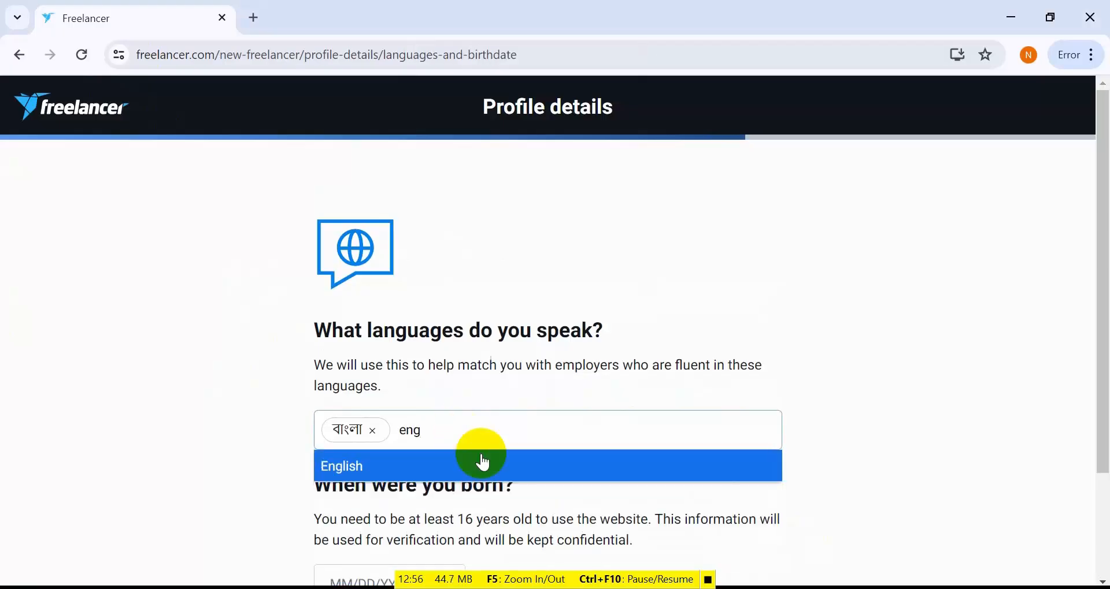
pyautogui.click(475, 477)
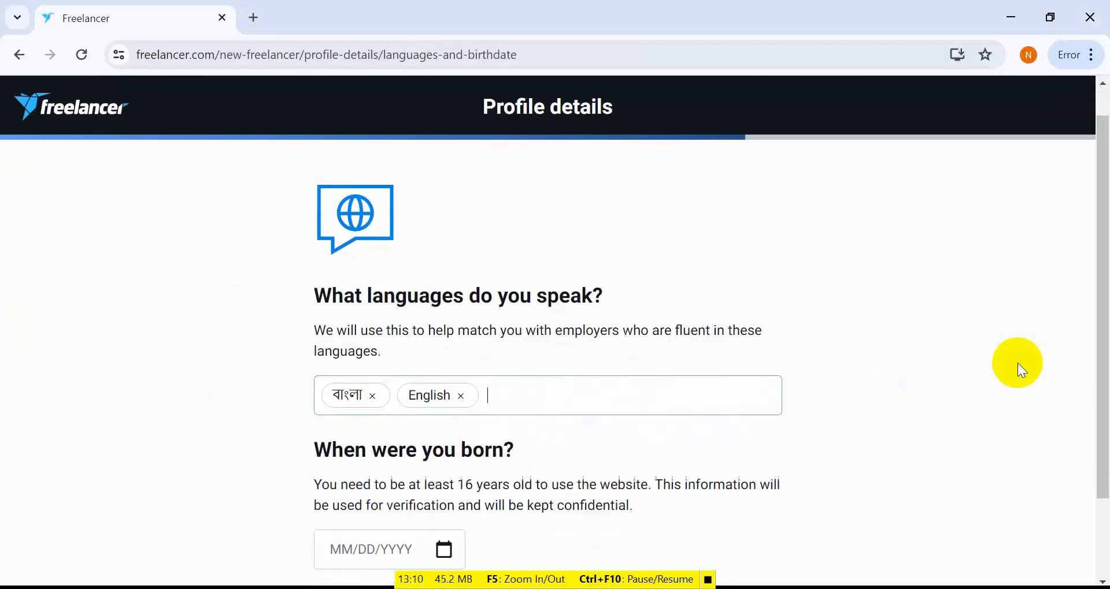
# - Enter the freelancer's date of birth and continue to the email verification stage
pyautogui.scroll(-1, 1052, 312)
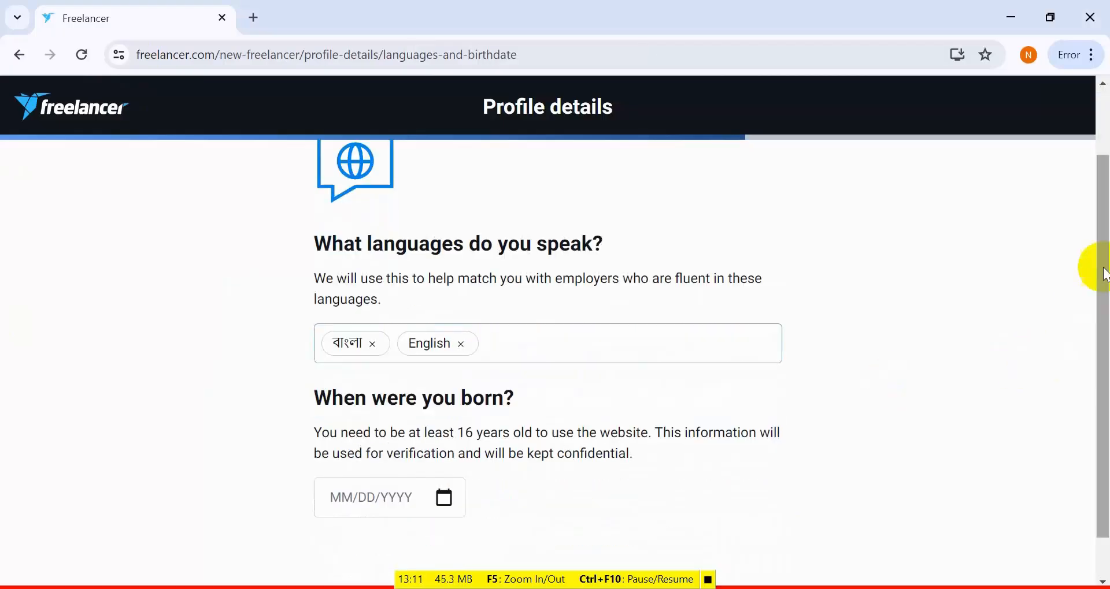
pyautogui.moveTo(1090, 267); pyautogui.dragTo(1104, 328)
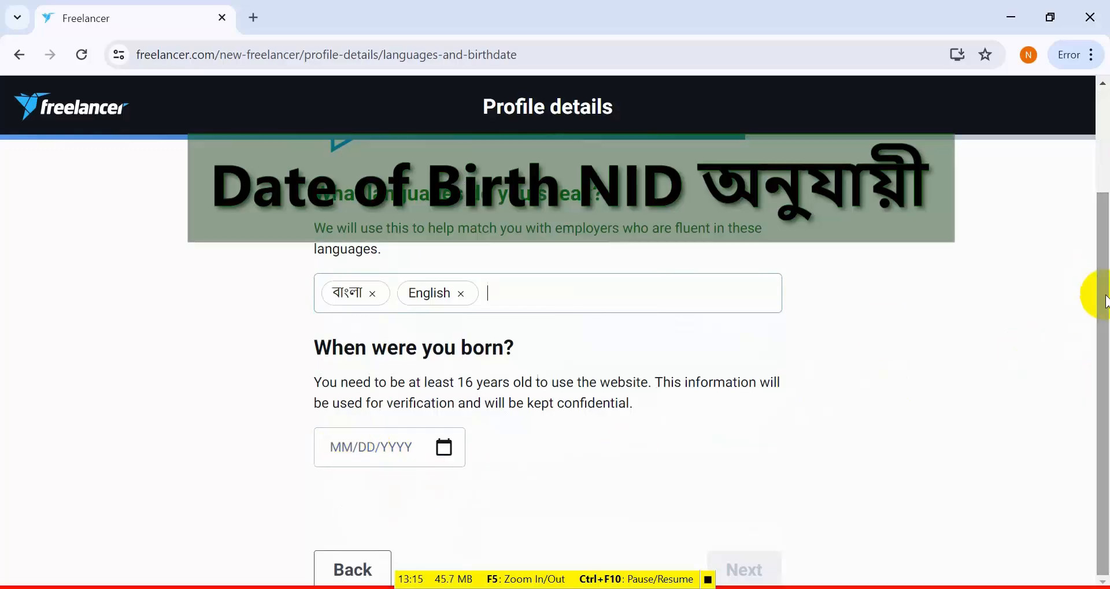
pyautogui.click(350, 448)
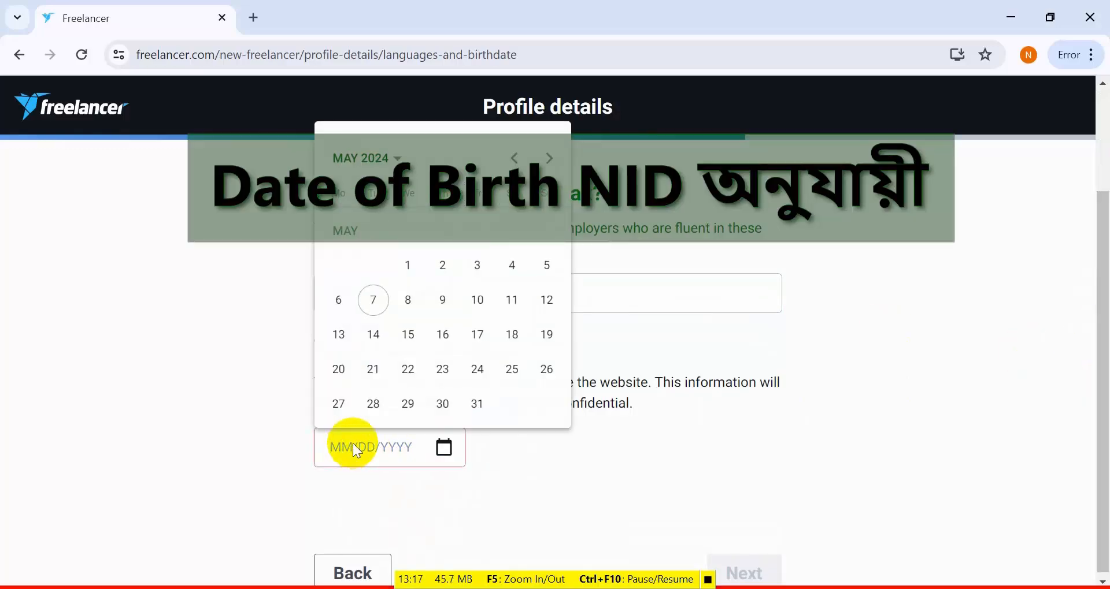
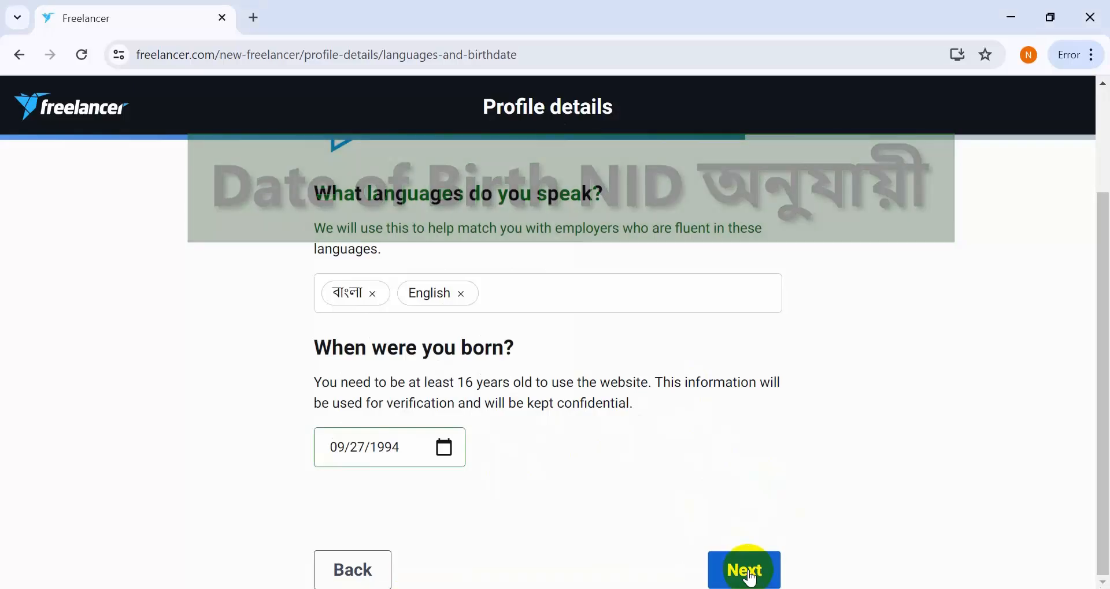
pyautogui.click(750, 575)
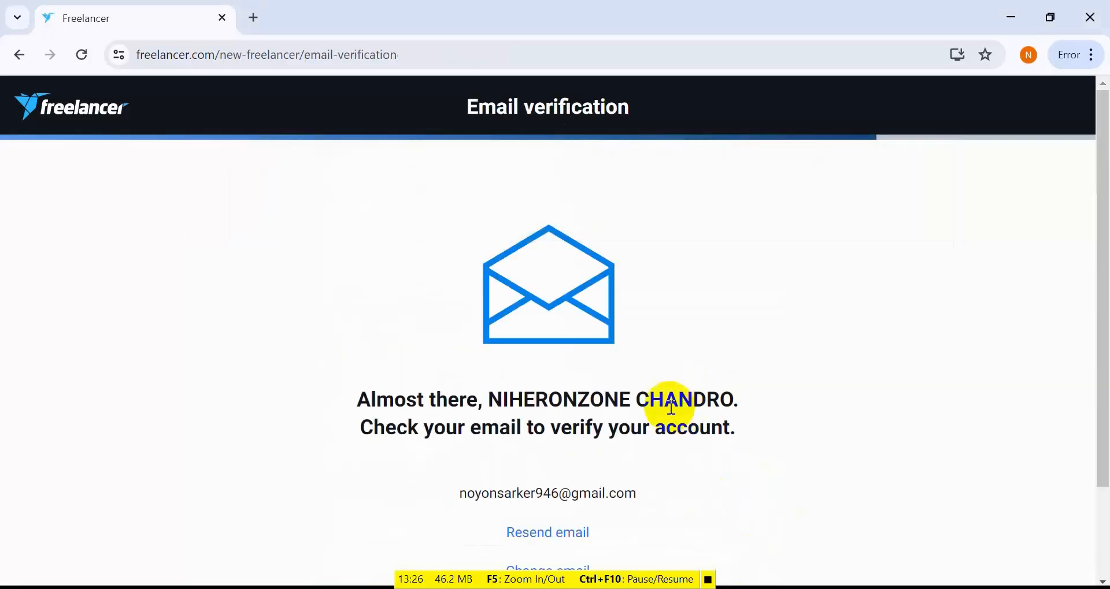
# - Switch to Gmail in a new browser tab and verify the email address from Freelancer.com's "Verify your email address for account registration" message
pyautogui.scroll(-2, 626, 443)
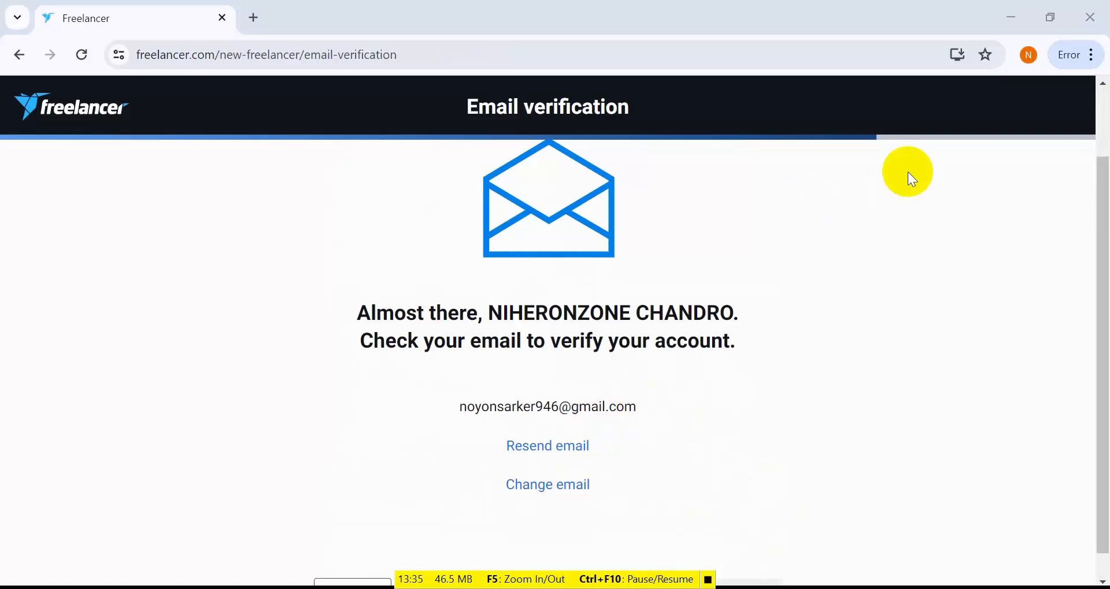
pyautogui.click(254, 18)
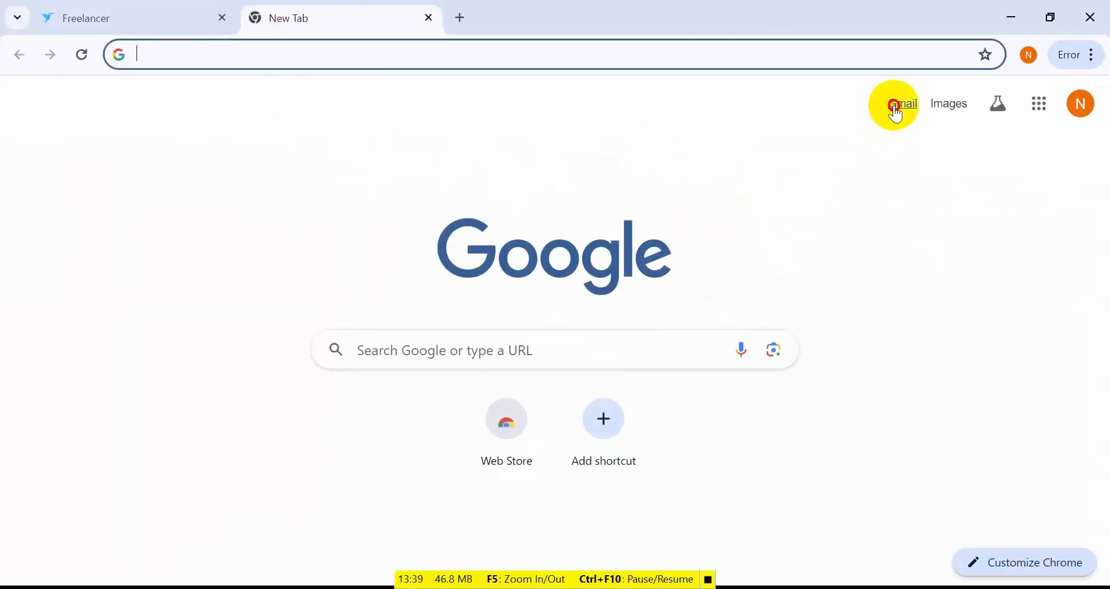
pyautogui.click(899, 106)
pyautogui.scroll(-1, 563, 425)
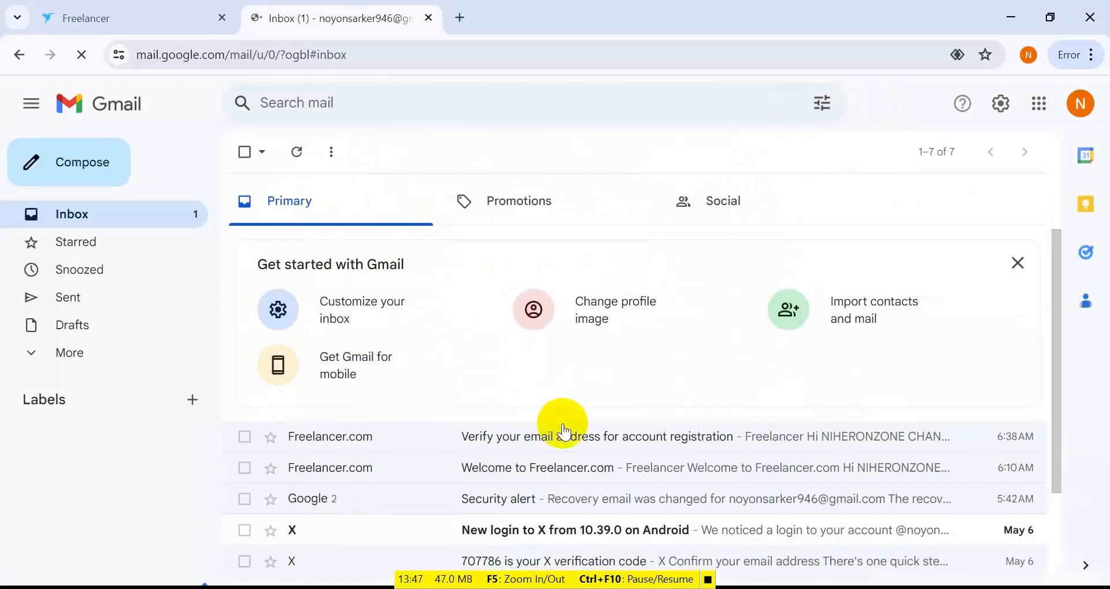
pyautogui.click(534, 444)
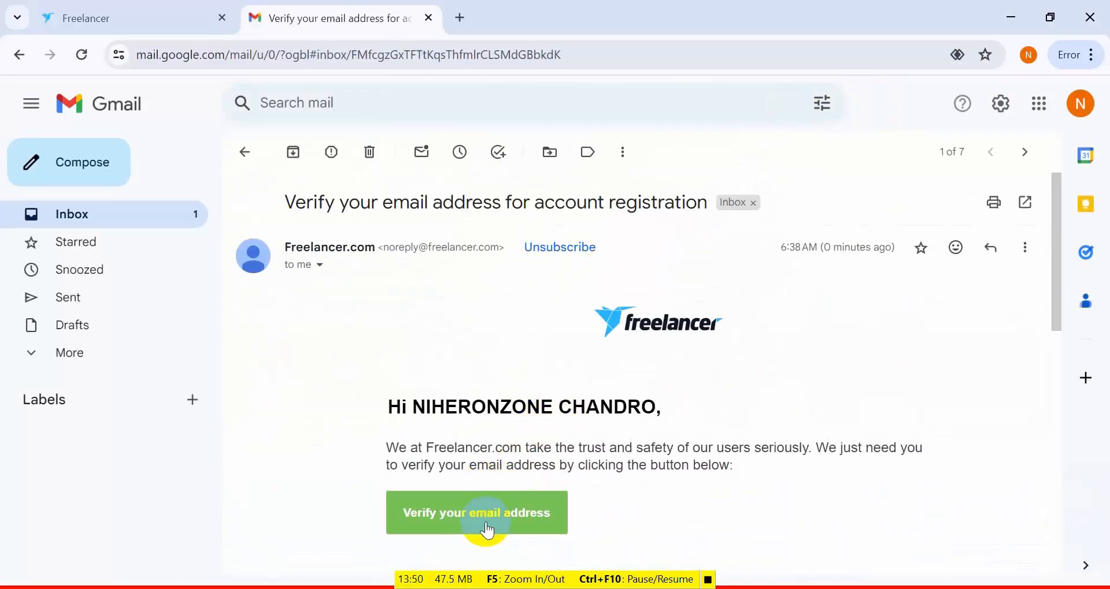
pyautogui.click(491, 522)
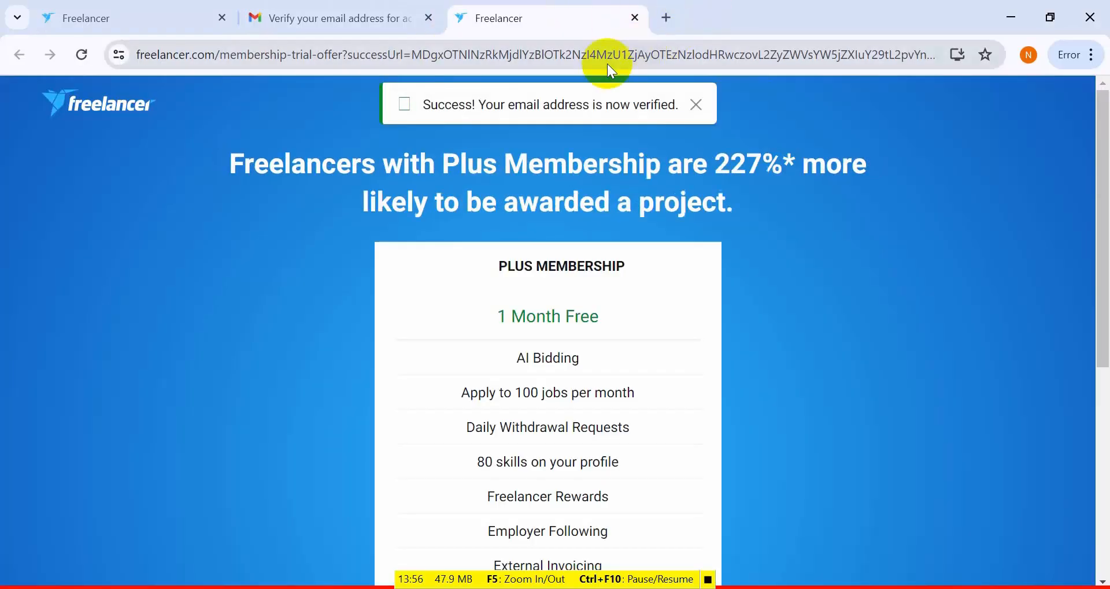
# - Review the Plus Membership trial offer, dismiss the email verification notice and go to the Freelancer dashboard without starting the trial
pyautogui.scroll(-4, 735, 294)
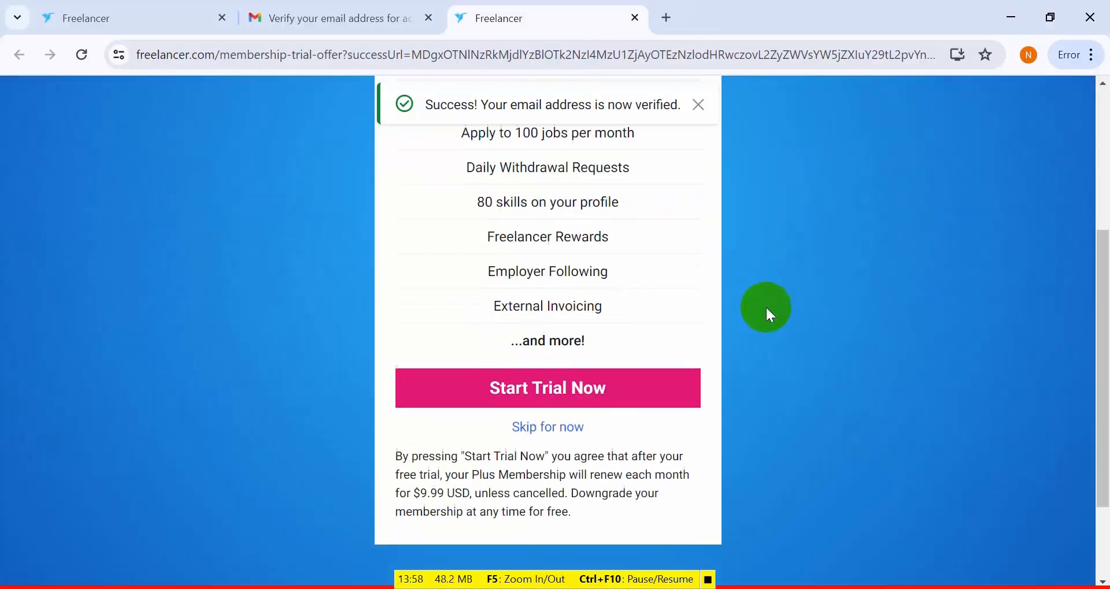
pyautogui.scroll(2, 764, 306)
pyautogui.scroll(2, 742, 359)
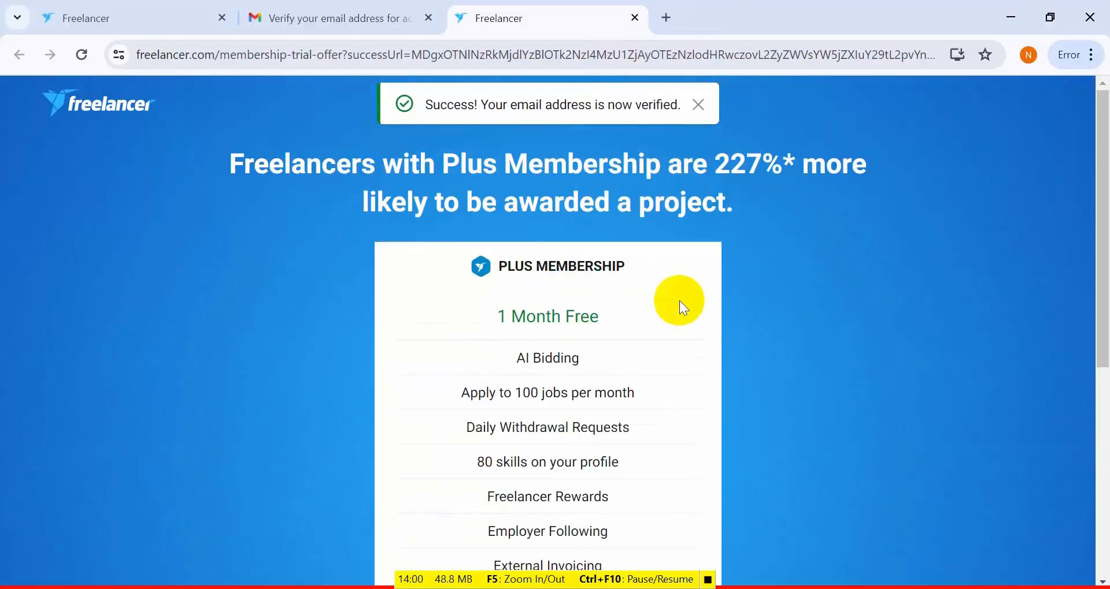
pyautogui.scroll(-5, 706, 362)
pyautogui.scroll(-2, 704, 364)
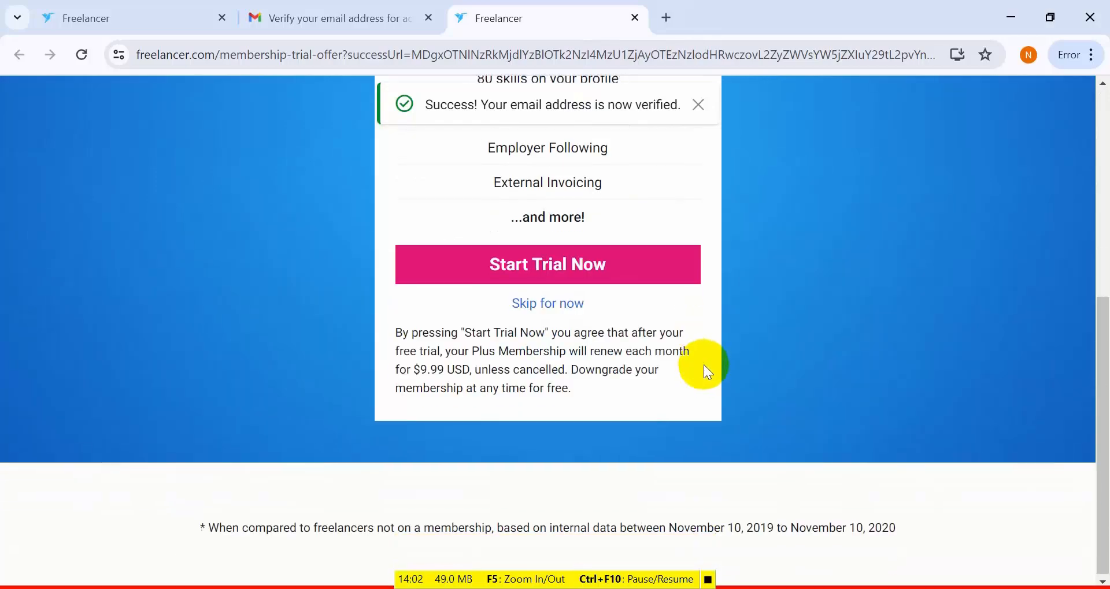
pyautogui.scroll(6, 761, 380)
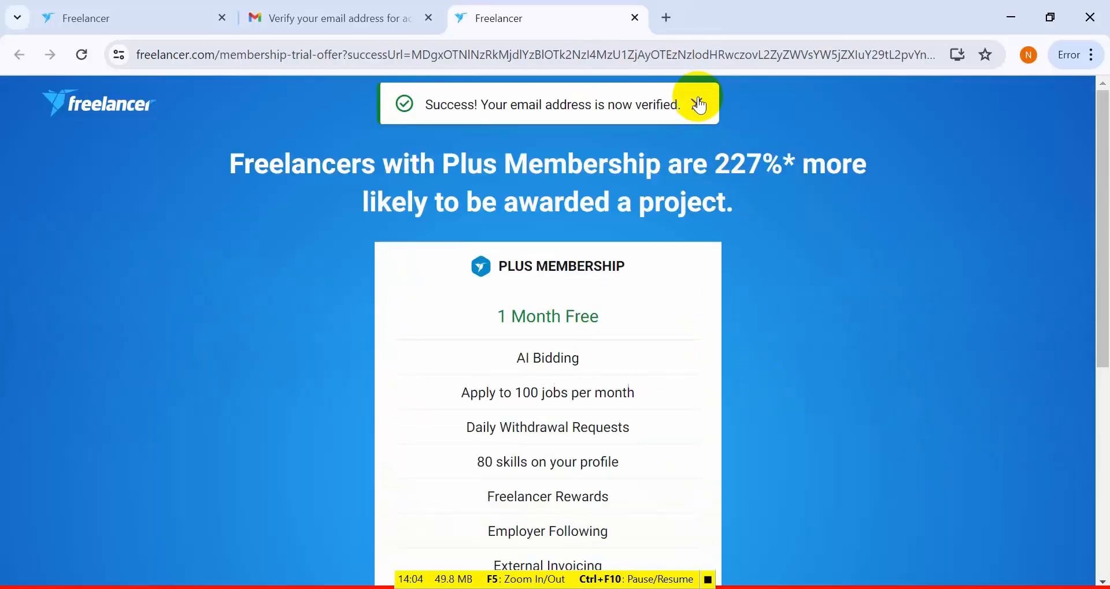
pyautogui.click(698, 107)
pyautogui.click(100, 102)
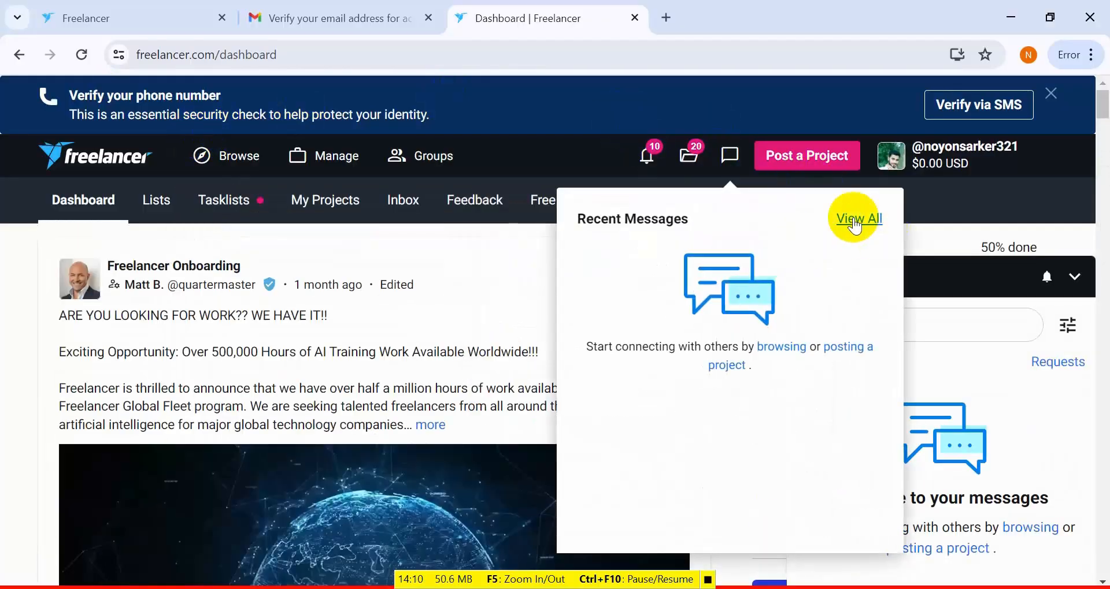
# - Check the dashboard's recent notifications and collapse the Messages chat box
pyautogui.moveTo(635, 151)
pyautogui.moveTo(690, 159)
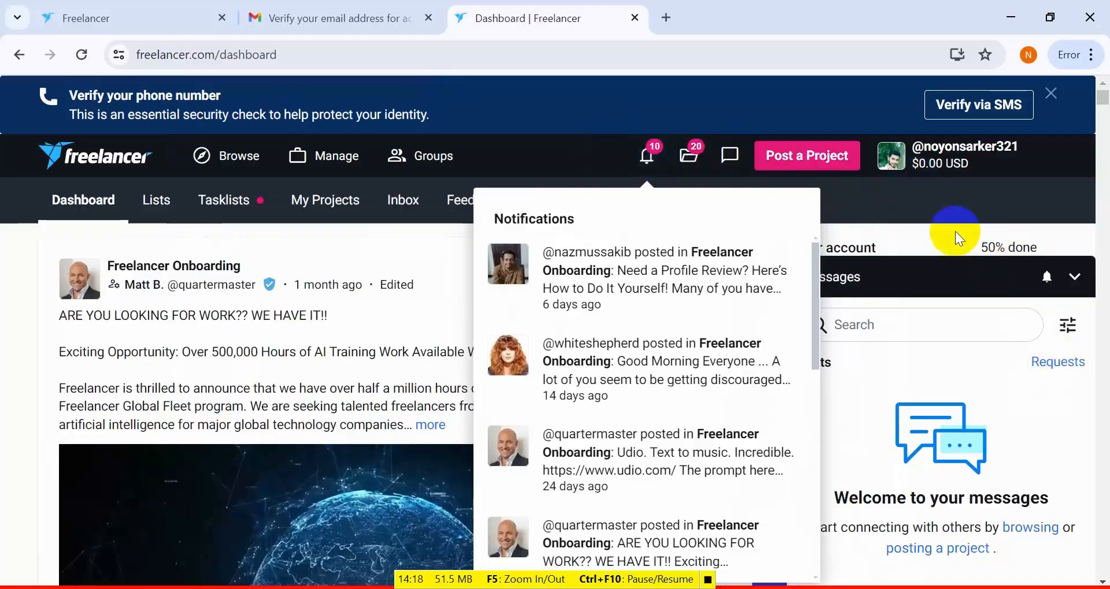
pyautogui.click(931, 232)
pyautogui.click(1073, 278)
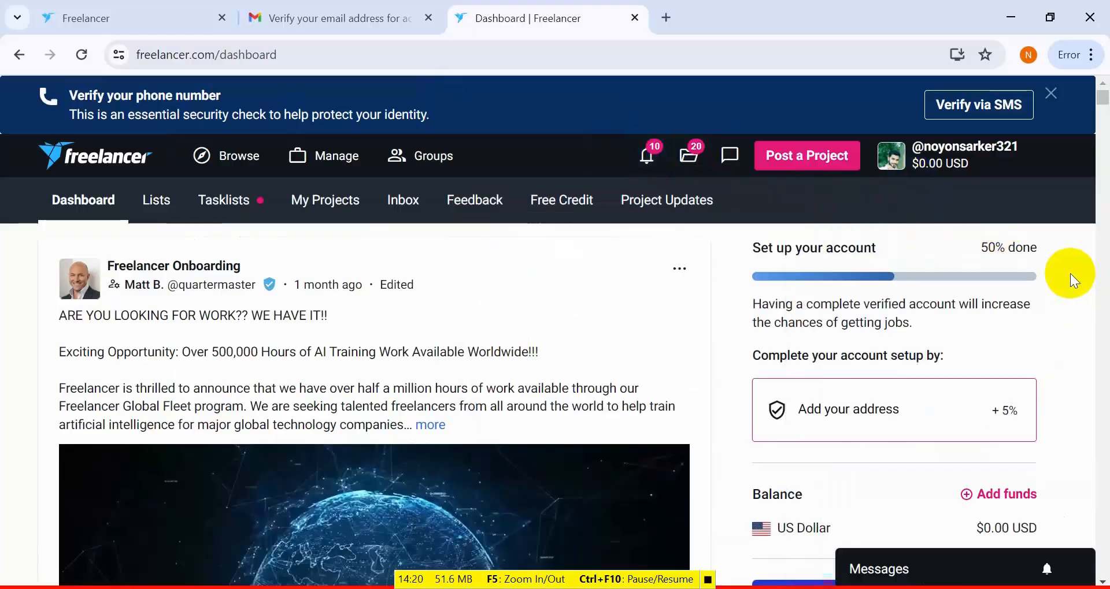
# - Open the freelancer's own public profile and examine its verifications, About Me description, certifications and top skills
pyautogui.click(930, 168)
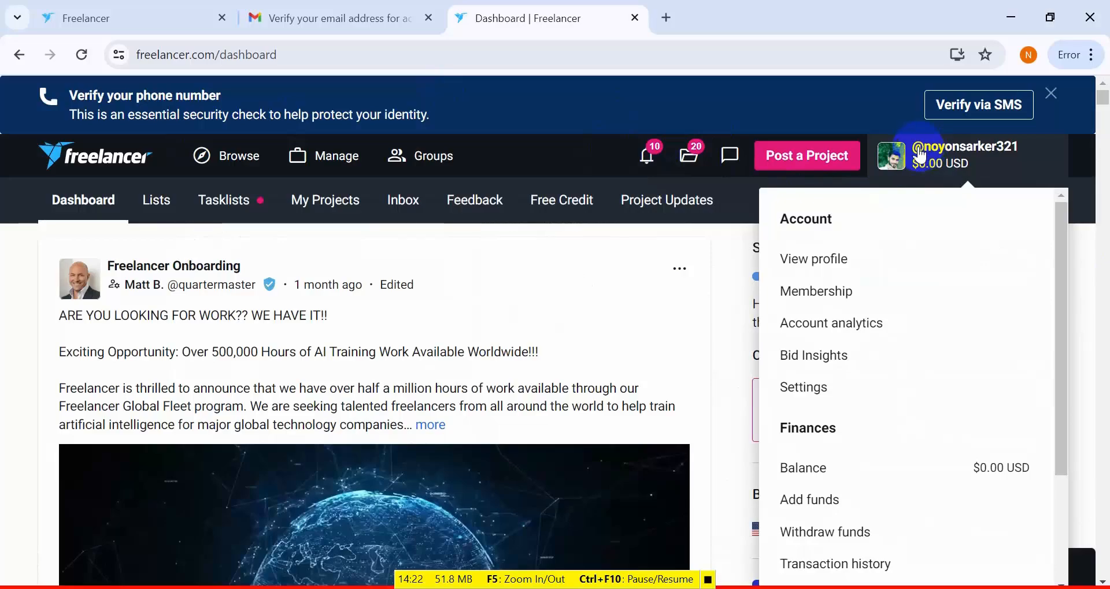
pyautogui.click(830, 263)
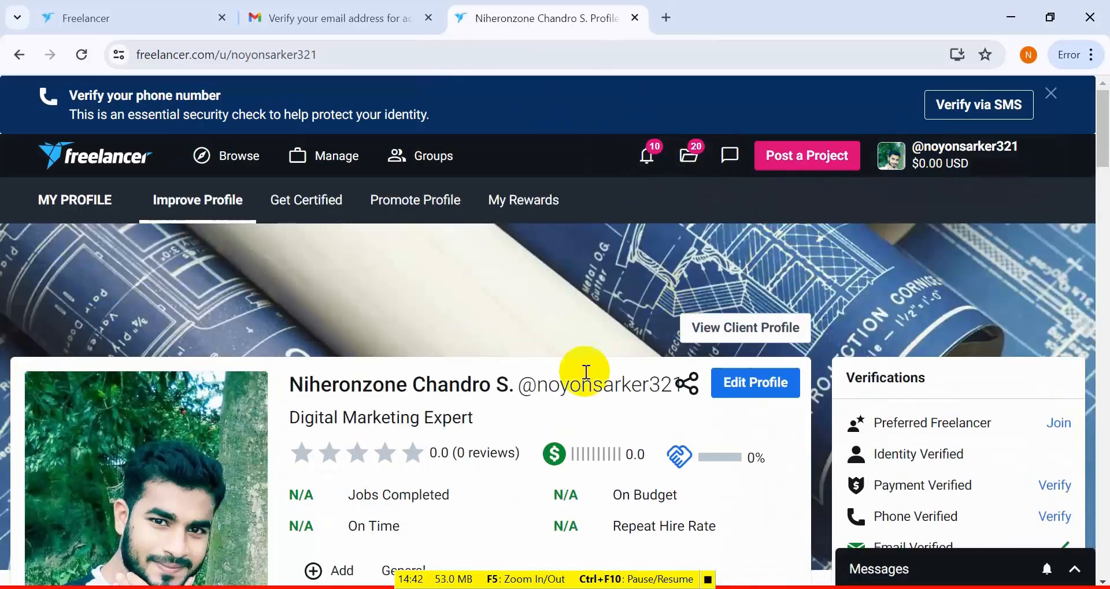
pyautogui.scroll(-3, 1069, 211)
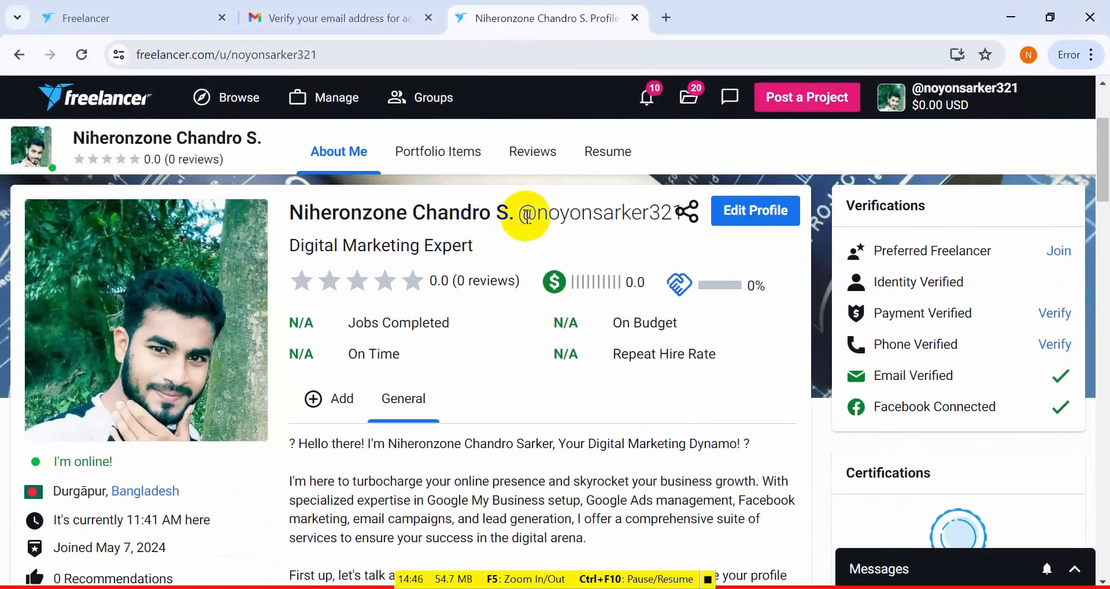
pyautogui.moveTo(1102, 149); pyautogui.dragTo(1102, 214)
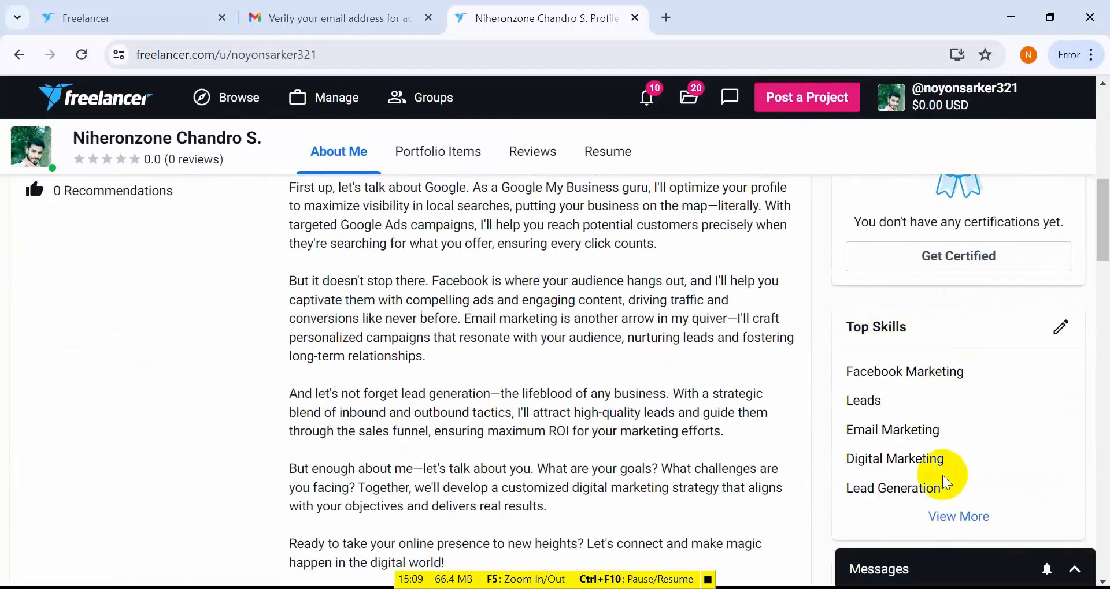
pyautogui.scroll(4, 988, 375)
pyautogui.scroll(-1, 993, 462)
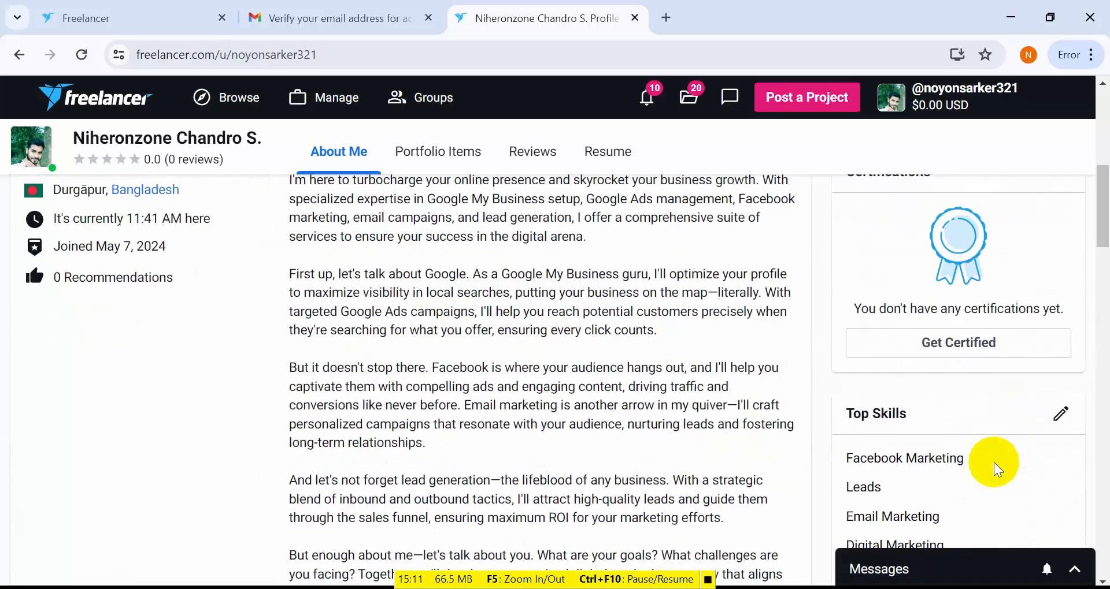
pyautogui.scroll(3, 994, 450)
pyautogui.scroll(1, 993, 438)
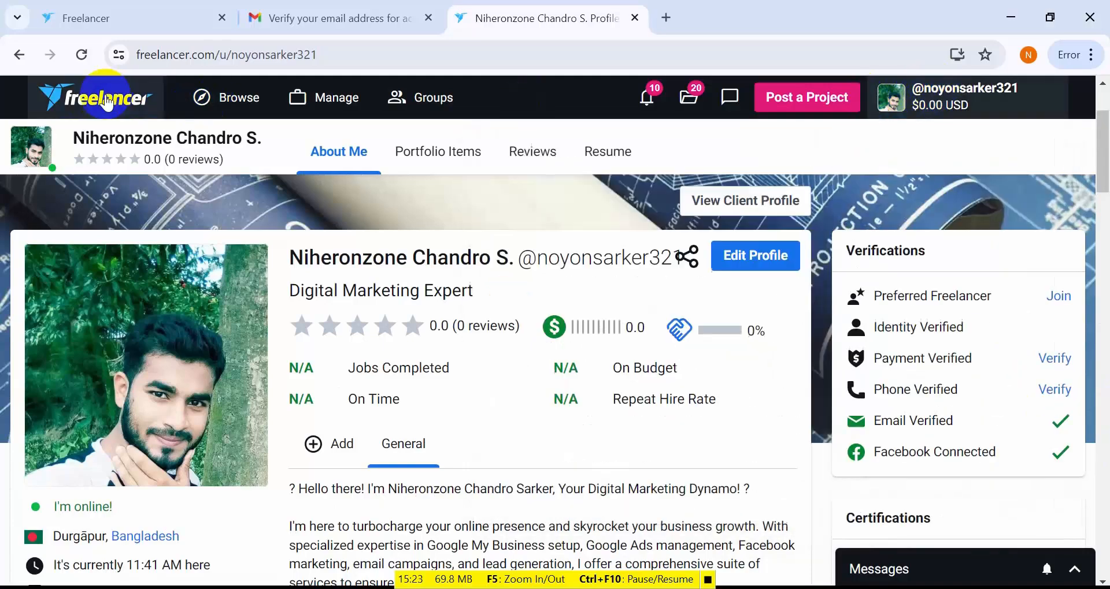
# - Return to the dashboard to check the remaining account setup tasks, and open the account options
pyautogui.click(107, 103)
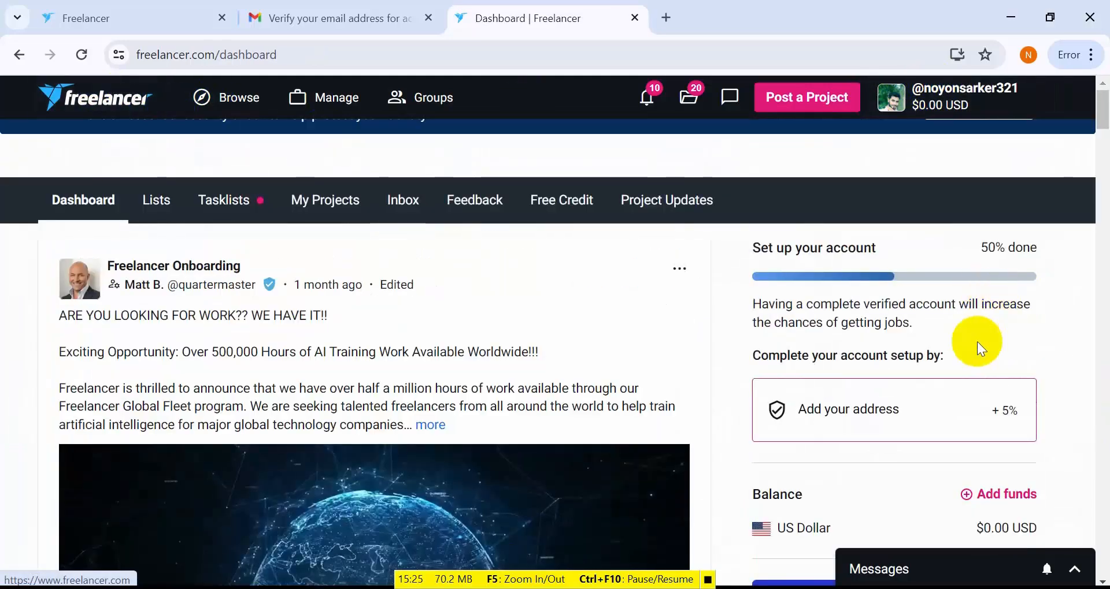
pyautogui.scroll(-1, 976, 342)
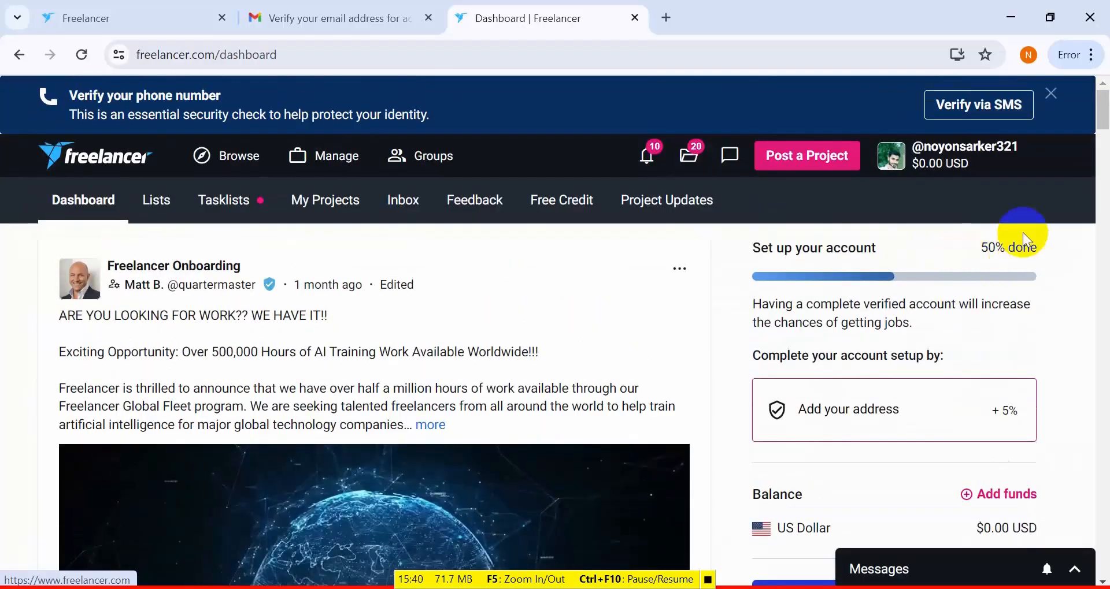
pyautogui.click(914, 165)
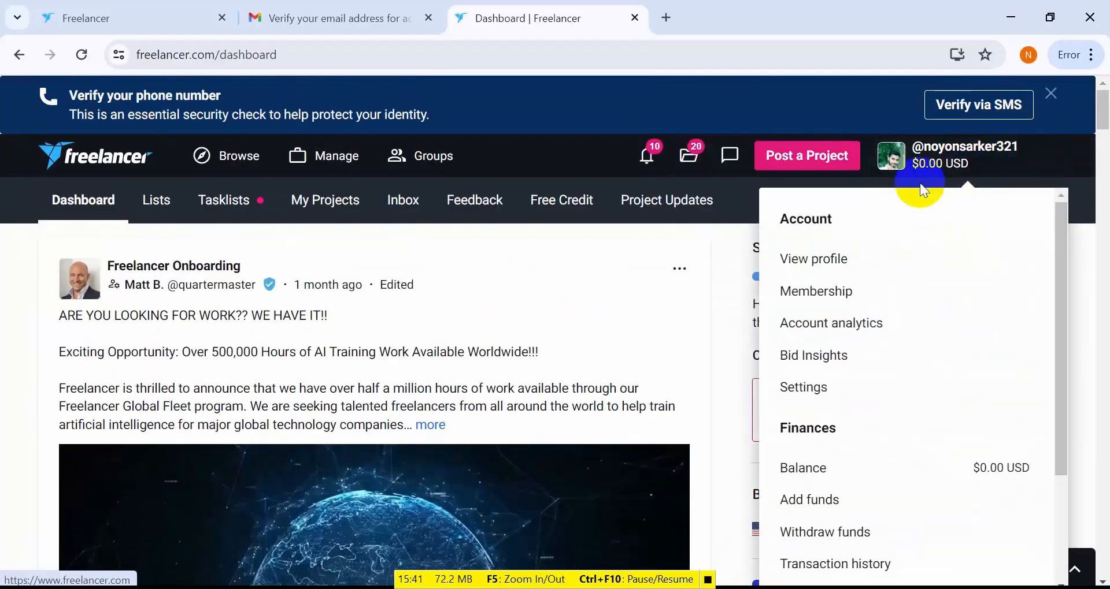